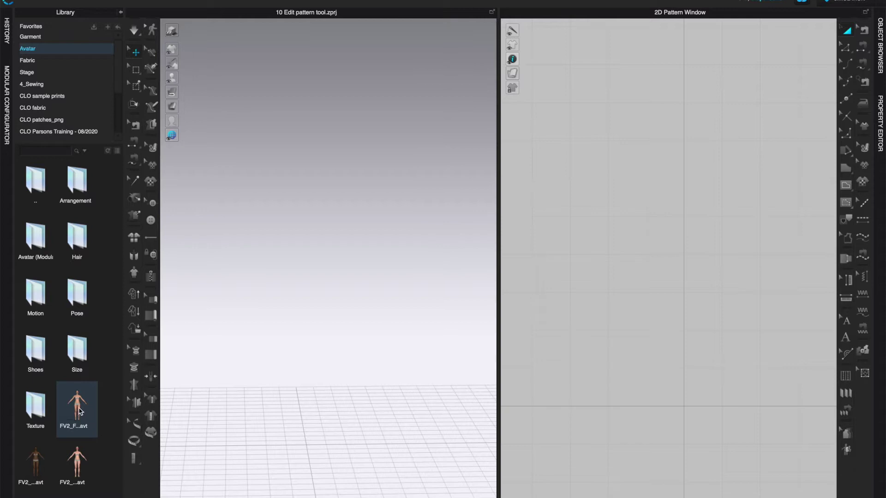
- Load the FV2_F avatar from the avatar library and give the 3D view the full workspace
{"action": "double_click", "coordinate": [78, 411]}
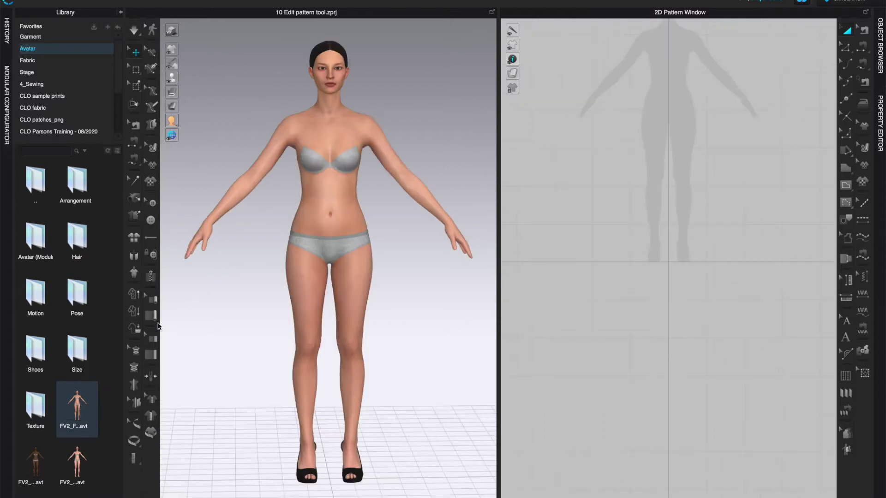
{"action": "left_click", "coordinate": [121, 14]}
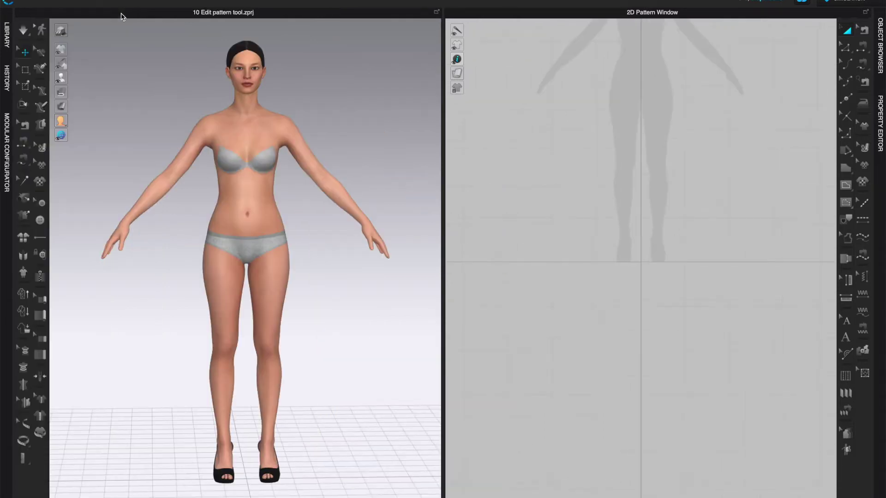
{"action": "right_click_drag", "start_coordinate": [690, 156], "coordinate": [684, 370]}
{"action": "scroll", "coordinate": [638, 257], "scroll_direction": "up", "scroll_amount": 4}
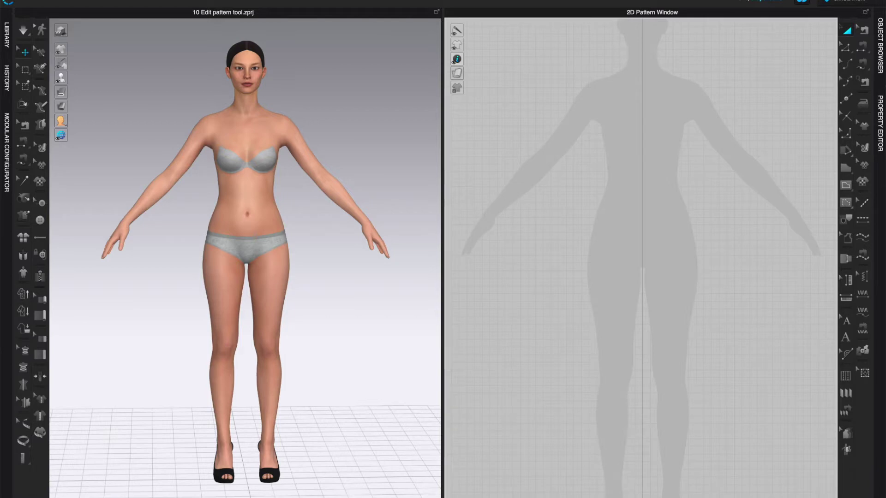
{"action": "key", "text": "ctrl+tab"}
{"action": "scroll", "coordinate": [637, 297], "scroll_direction": "up", "scroll_amount": 5}
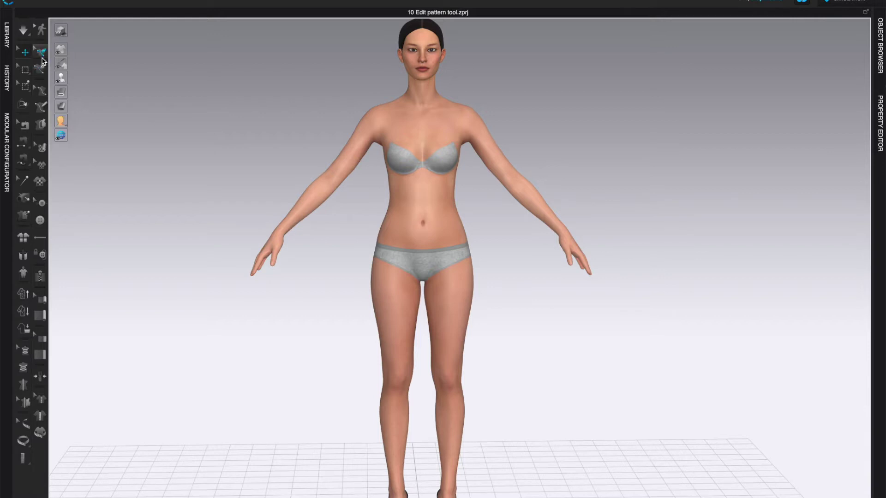
- Activate the 3D Pen (Avatar) tool and show the avatar's measurement lines
{"action": "left_click", "coordinate": [40, 107]}
{"action": "scroll", "coordinate": [579, 270], "scroll_direction": "up", "scroll_amount": 1}
{"action": "scroll", "coordinate": [581, 276], "scroll_direction": "down", "scroll_amount": 2}
{"action": "right_click_drag", "start_coordinate": [577, 301], "coordinate": [547, 328]}
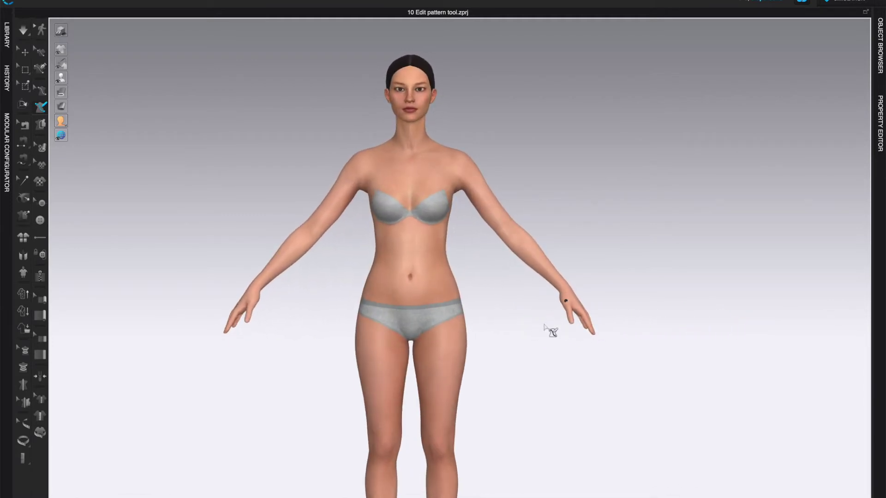
{"action": "scroll", "coordinate": [547, 329], "scroll_direction": "up", "scroll_amount": 1}
{"action": "scroll", "coordinate": [550, 321], "scroll_direction": "up", "scroll_amount": 2}
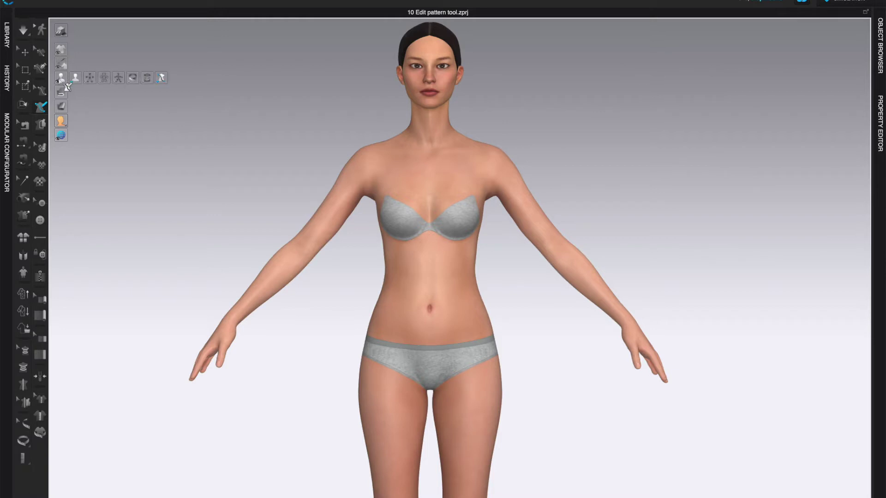
{"action": "mouse_move", "coordinate": [70, 86]}
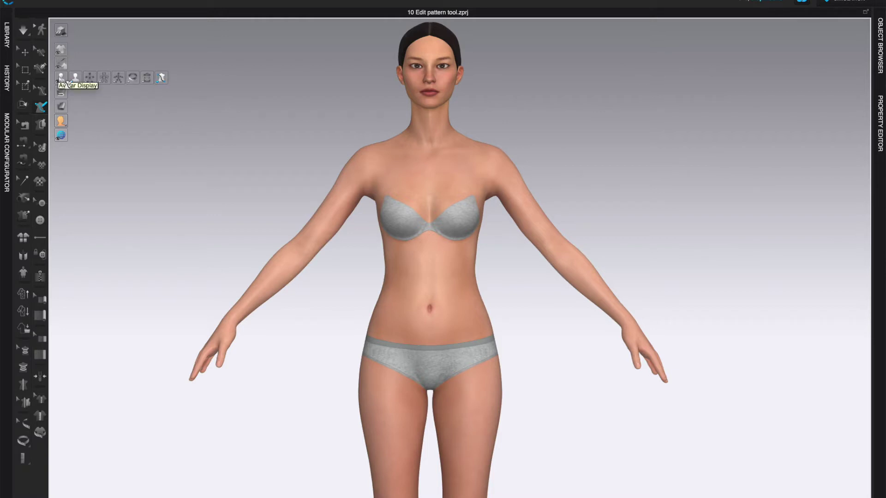
{"action": "left_click", "coordinate": [133, 78]}
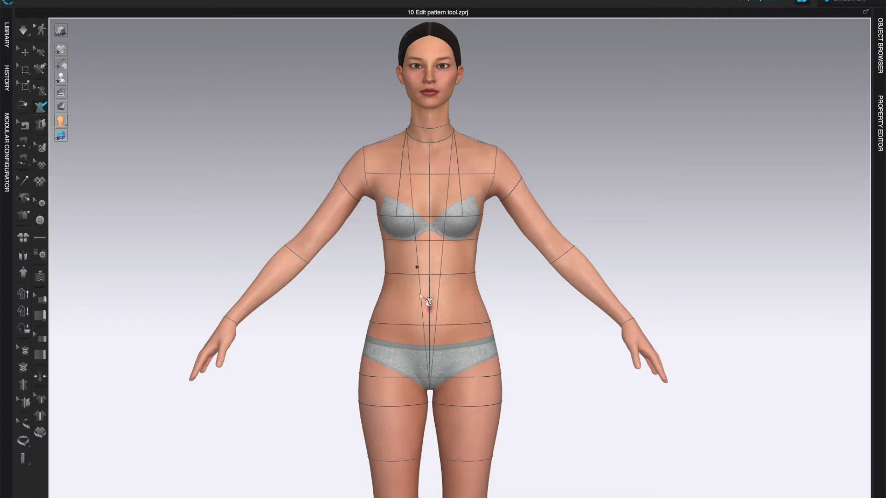
- Draw the centre front line on the avatar from the neck to just below the navel, about 20 in long
{"action": "mouse_move", "coordinate": [480, 307]}
{"action": "right_mouse_down"}
{"action": "mouse_move", "coordinate": [669, 311]}
{"action": "mouse_move", "coordinate": [690, 300]}
{"action": "mouse_move", "coordinate": [666, 300]}
{"action": "mouse_move", "coordinate": [708, 297]}
{"action": "mouse_move", "coordinate": [700, 309]}
{"action": "mouse_move", "coordinate": [727, 294]}
{"action": "mouse_move", "coordinate": [715, 322]}
{"action": "mouse_move", "coordinate": [633, 350]}
{"action": "mouse_move", "coordinate": [438, 316]}
{"action": "mouse_move", "coordinate": [476, 316]}
{"action": "mouse_move", "coordinate": [474, 306]}
{"action": "mouse_move", "coordinate": [473, 370]}
{"action": "mouse_move", "coordinate": [485, 409]}
{"action": "mouse_move", "coordinate": [469, 327]}
{"action": "mouse_move", "coordinate": [483, 315]}
{"action": "mouse_move", "coordinate": [480, 303]}
{"action": "right_mouse_up"}
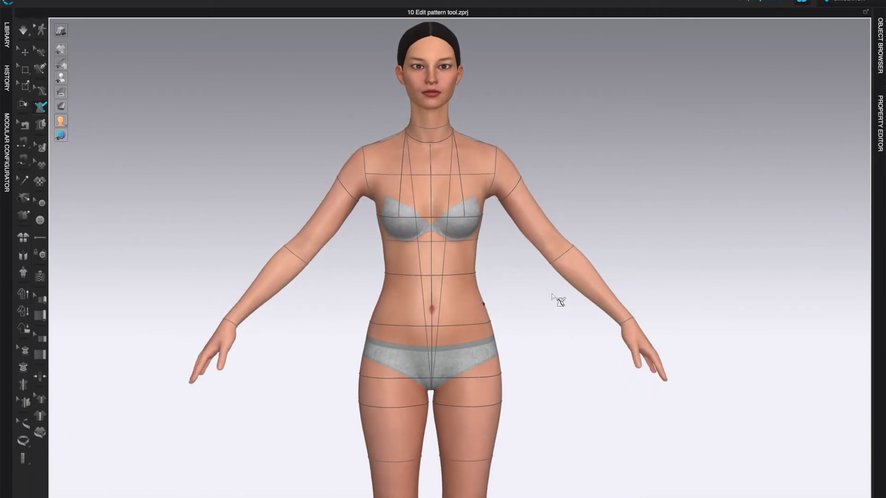
{"action": "scroll", "coordinate": [514, 245], "scroll_direction": "up", "scroll_amount": 3}
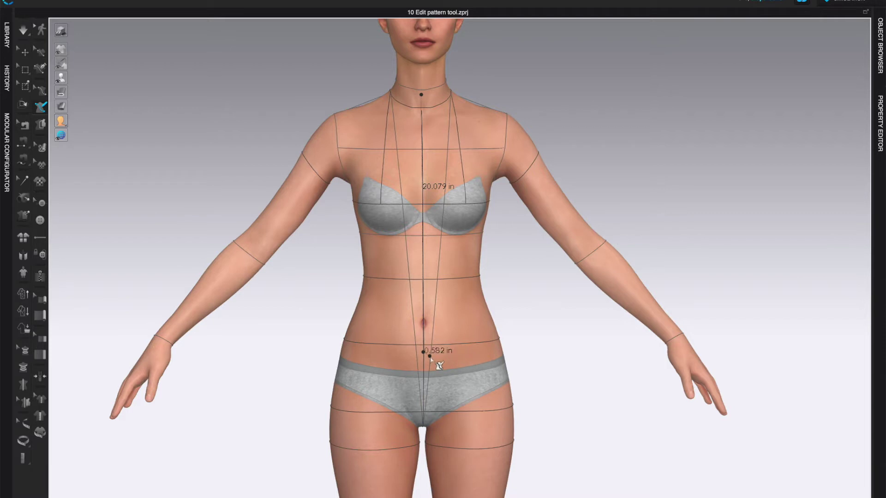
{"action": "double_click", "coordinate": [423, 352]}
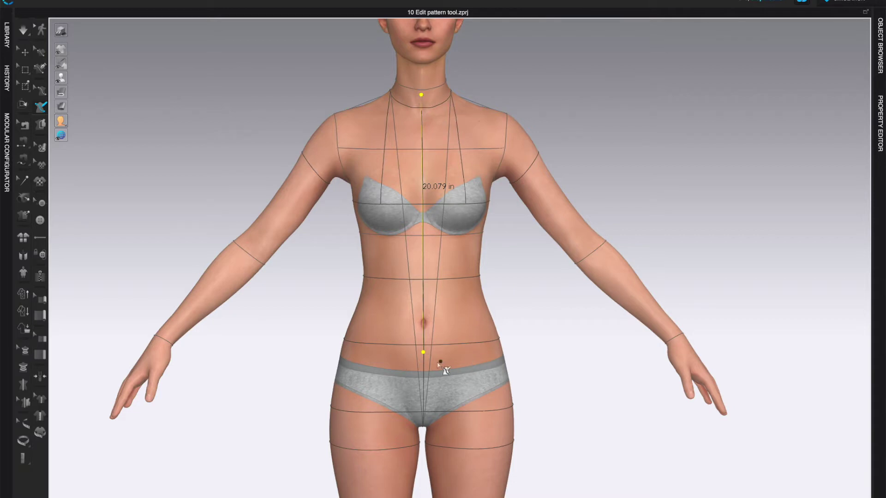
- Draw the centre back line on the avatar from the nape to just above the briefs, about 22 in long
{"action": "right_click_drag", "start_coordinate": [401, 358], "coordinate": [617, 363]}
{"action": "left_click", "coordinate": [418, 82]}
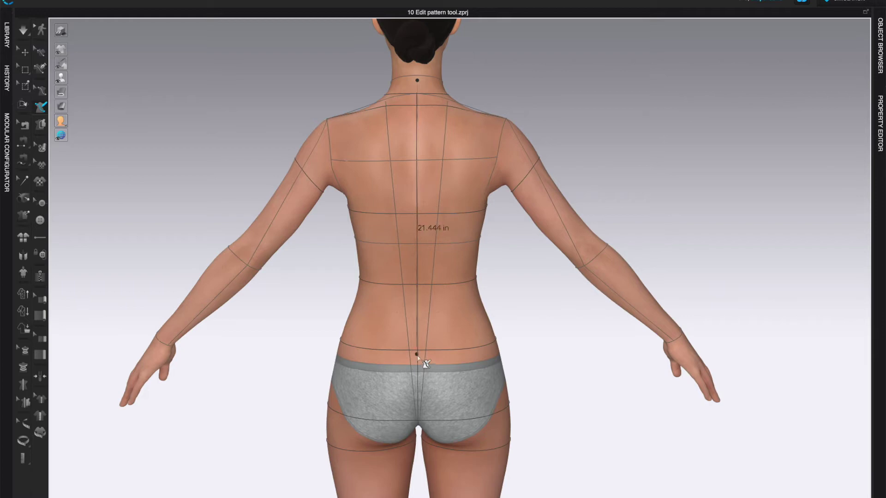
{"action": "left_click", "coordinate": [418, 362]}
{"action": "right_click_drag", "start_coordinate": [508, 348], "coordinate": [401, 352]}
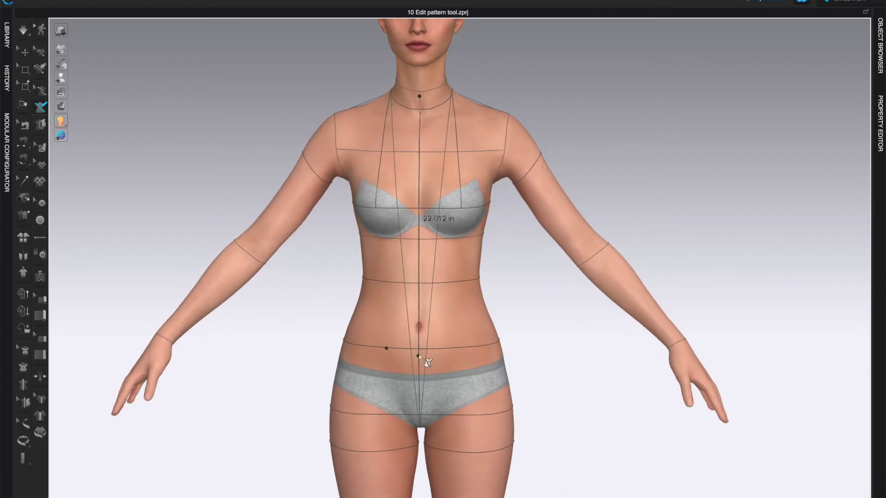
- Draw a line about 5 in long along the avatar's right shoulder between the shoulder tip and the side of the neck
{"action": "scroll", "coordinate": [552, 362], "scroll_direction": "up", "scroll_amount": 2}
{"action": "middle_click_drag", "start_coordinate": [552, 362], "coordinate": [616, 356]}
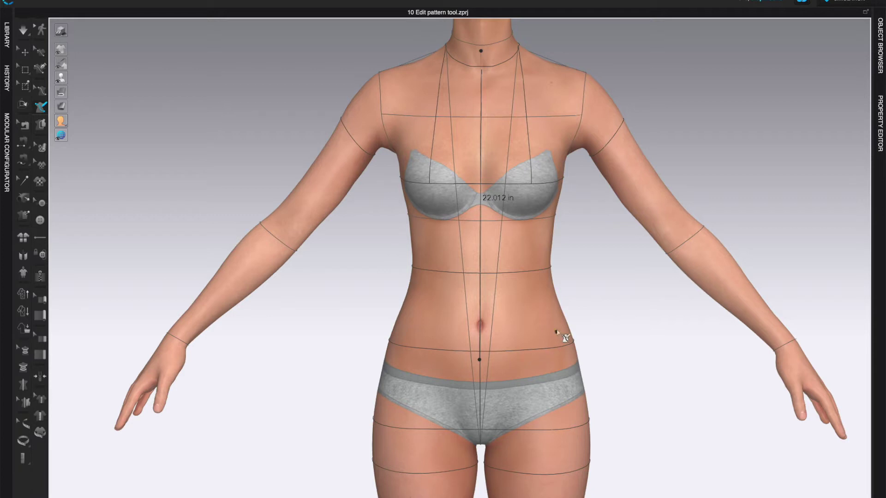
{"action": "mouse_move", "coordinate": [587, 259]}
{"action": "right_mouse_down"}
{"action": "mouse_move", "coordinate": [586, 245]}
{"action": "mouse_move", "coordinate": [593, 273]}
{"action": "right_mouse_up"}
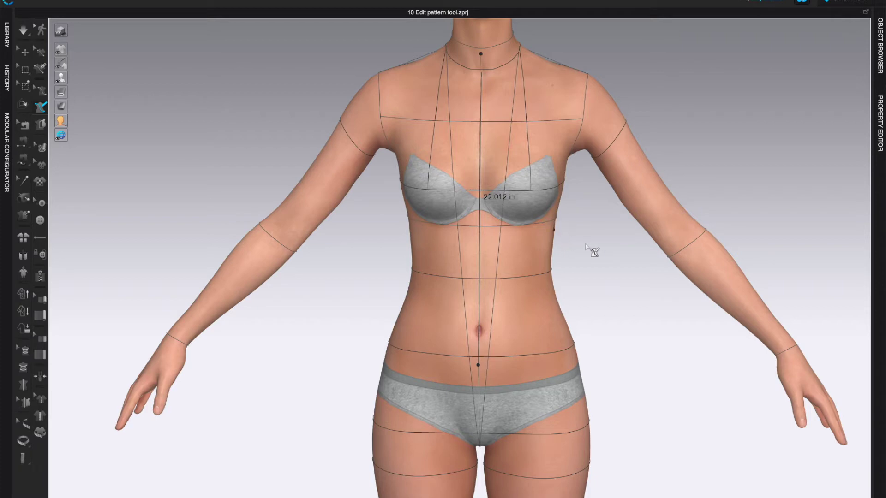
{"action": "right_click_drag", "start_coordinate": [593, 263], "coordinate": [602, 268]}
{"action": "right_click_drag", "start_coordinate": [639, 268], "coordinate": [591, 311]}
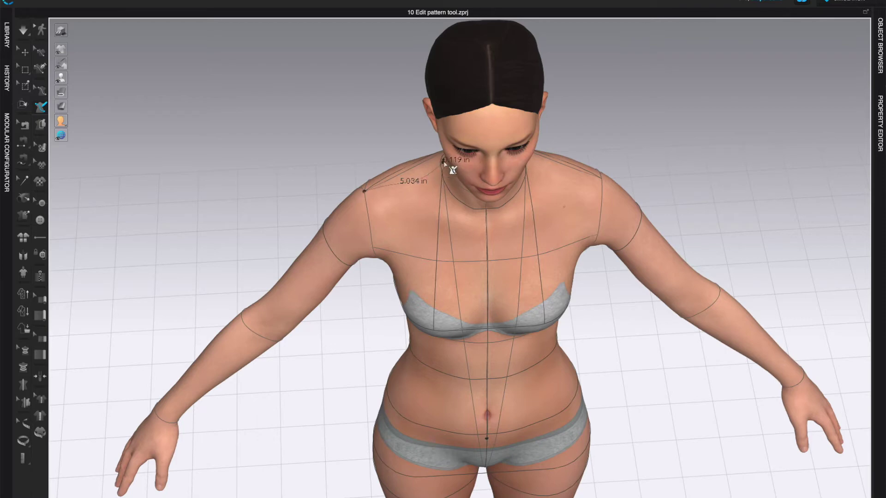
{"action": "right_click_drag", "start_coordinate": [563, 231], "coordinate": [629, 142]}
{"action": "right_click_drag", "start_coordinate": [796, 234], "coordinate": [611, 243]}
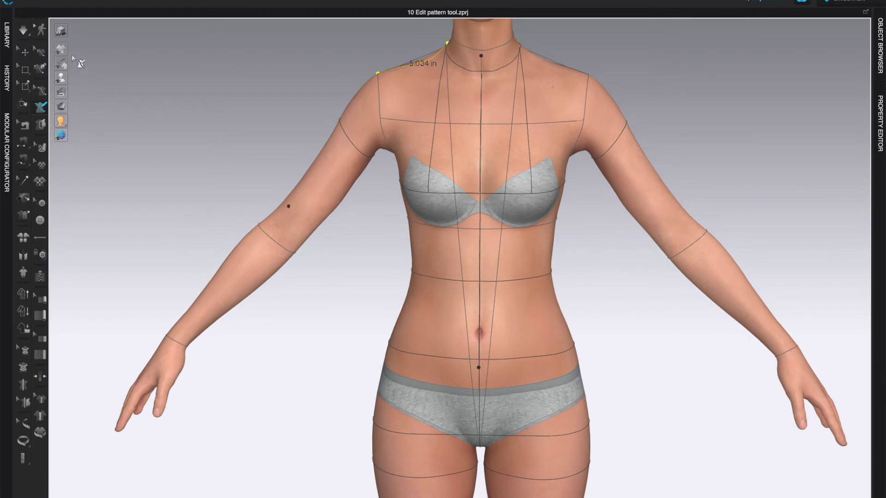
- Hide the avatar's measurement lines while keeping the drawn 3D pen lines displayed
{"action": "mouse_move", "coordinate": [62, 78]}
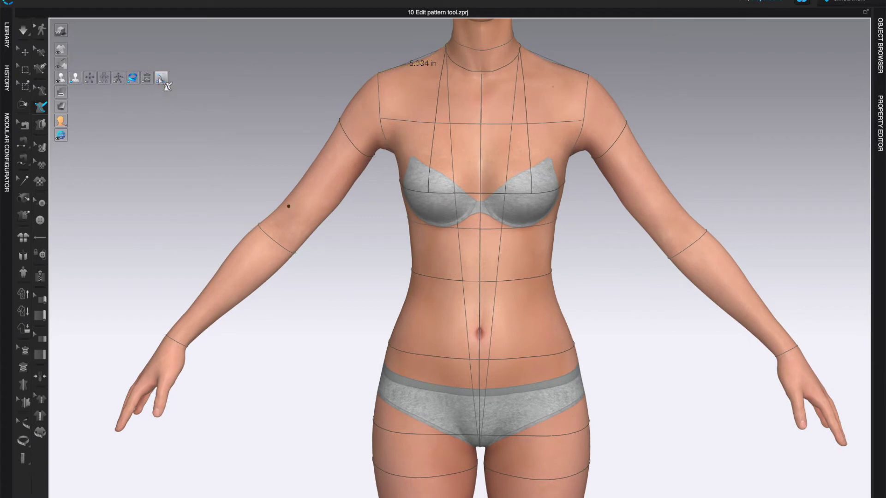
{"action": "left_click", "coordinate": [133, 77]}
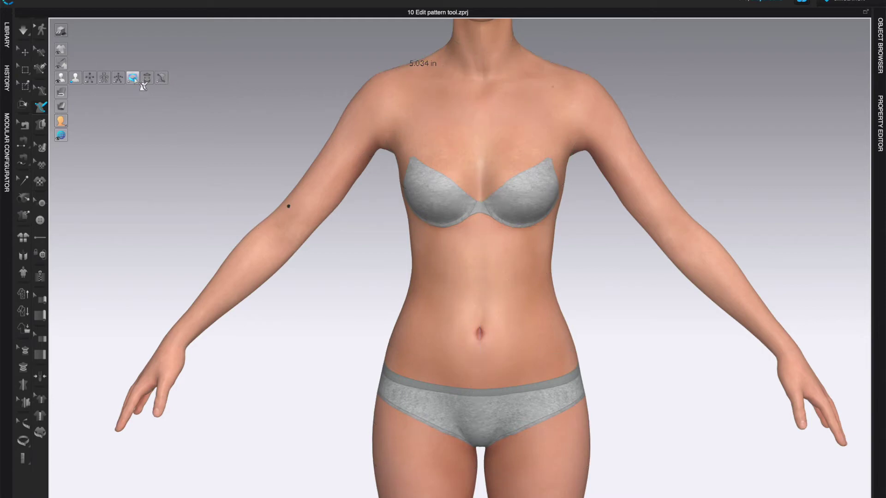
{"action": "left_click", "coordinate": [161, 79]}
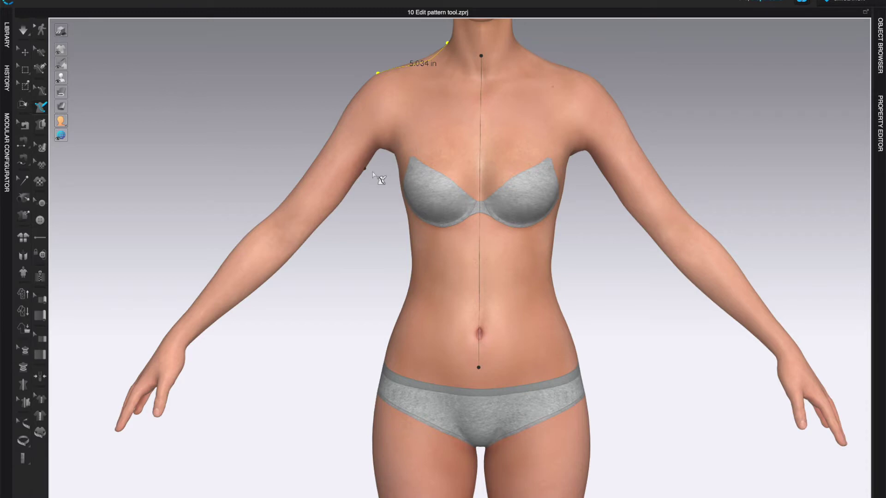
- Draw the front neckline from the right shoulder line to the centre front line, about 5 in long
{"action": "mouse_move", "coordinate": [584, 283]}
{"action": "right_mouse_down"}
{"action": "mouse_move", "coordinate": [664, 283]}
{"action": "mouse_move", "coordinate": [812, 261]}
{"action": "mouse_move", "coordinate": [565, 263]}
{"action": "mouse_move", "coordinate": [596, 274]}
{"action": "right_mouse_up"}
{"action": "scroll", "coordinate": [565, 180], "scroll_direction": "up", "scroll_amount": 3}
{"action": "middle_click_drag", "start_coordinate": [566, 180], "coordinate": [561, 315]}
{"action": "right_click_drag", "start_coordinate": [532, 233], "coordinate": [533, 232]}
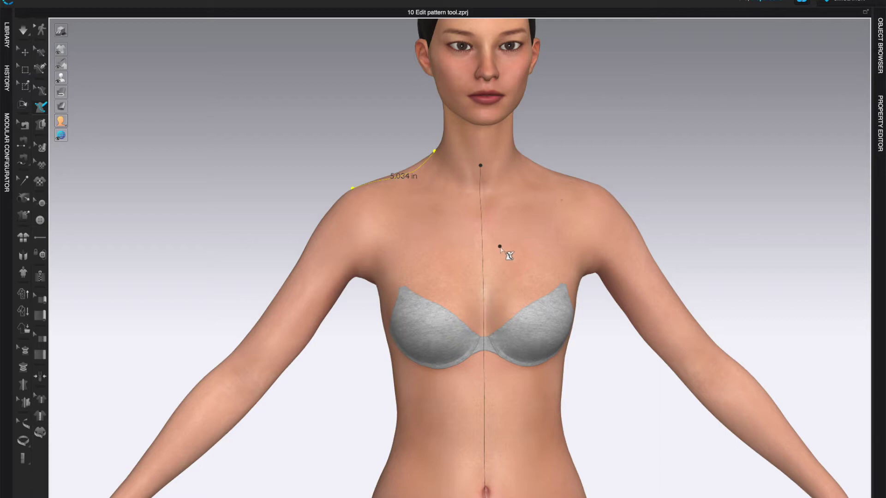
{"action": "left_click", "coordinate": [419, 169]}
{"action": "left_click", "coordinate": [481, 219]}
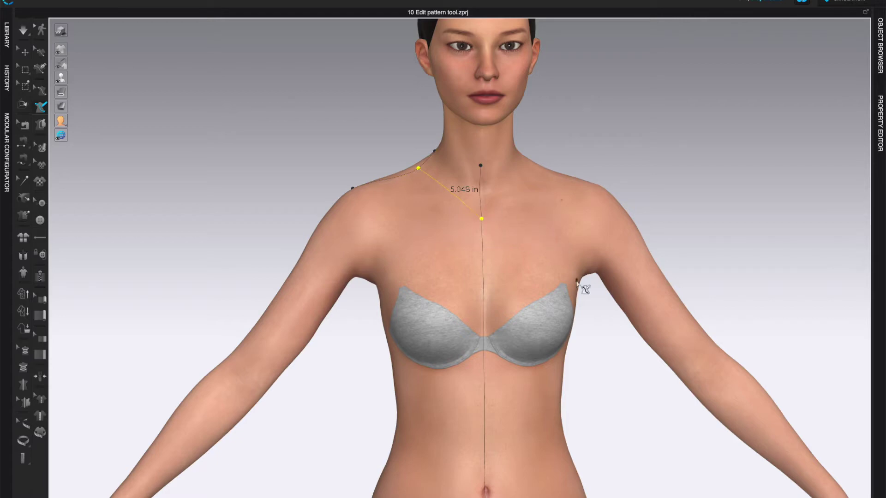
- Draw the back neckline from the front neckline's shoulder point to the centre back line, about 4.4 in long
{"action": "scroll", "coordinate": [567, 275], "scroll_direction": "up", "scroll_amount": 2}
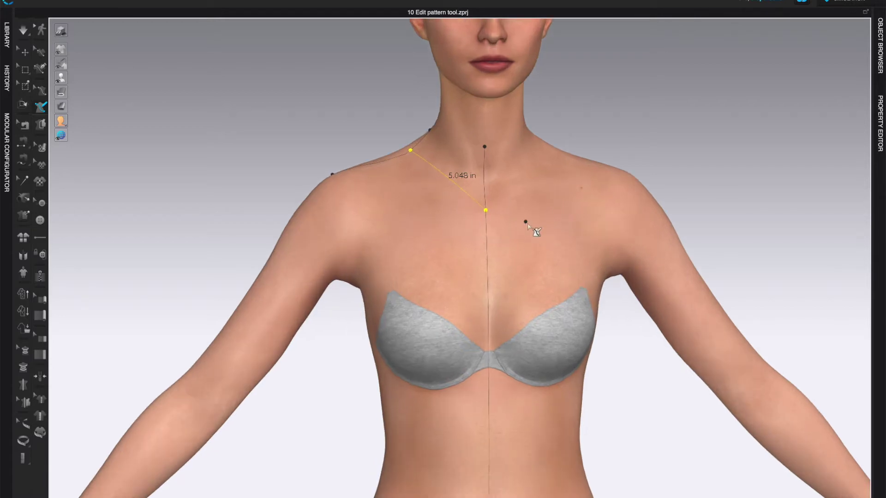
{"action": "scroll", "coordinate": [530, 229], "scroll_direction": "up", "scroll_amount": 2}
{"action": "scroll", "coordinate": [530, 230], "scroll_direction": "down", "scroll_amount": 4}
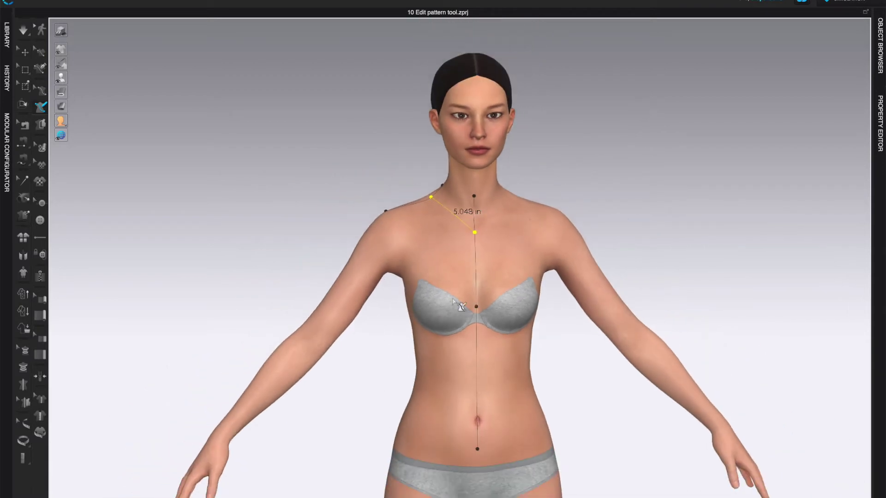
{"action": "mouse_move", "coordinate": [441, 328]}
{"action": "right_mouse_down"}
{"action": "mouse_move", "coordinate": [441, 316]}
{"action": "mouse_move", "coordinate": [423, 316]}
{"action": "mouse_move", "coordinate": [439, 321]}
{"action": "mouse_move", "coordinate": [431, 322]}
{"action": "right_mouse_up"}
{"action": "scroll", "coordinate": [570, 322], "scroll_direction": "up", "scroll_amount": 3}
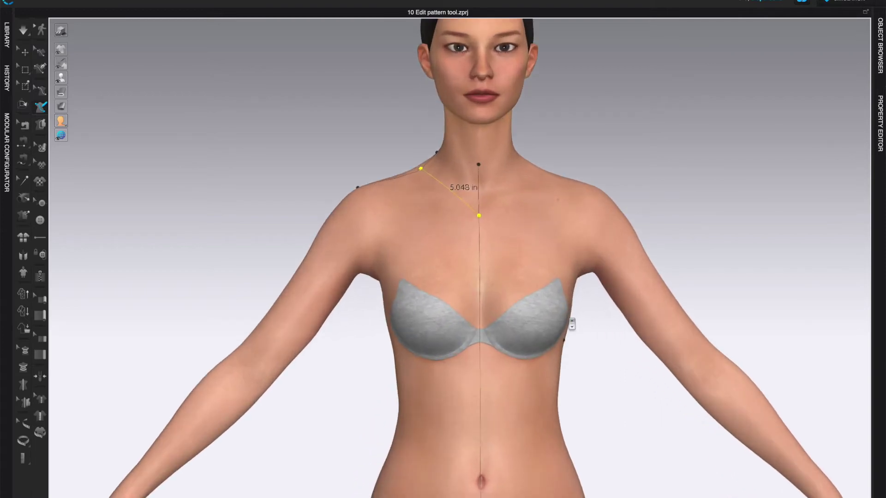
{"action": "right_click_drag", "start_coordinate": [567, 346], "coordinate": [736, 358]}
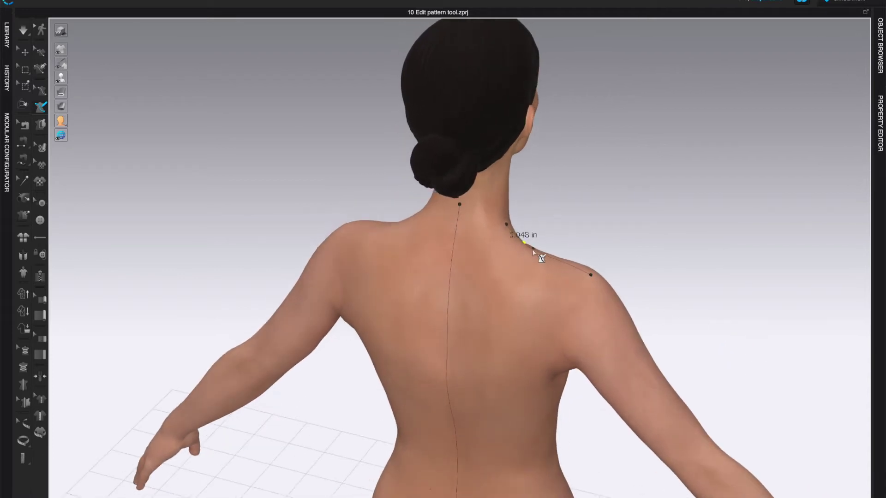
{"action": "right_click_drag", "start_coordinate": [568, 259], "coordinate": [544, 276]}
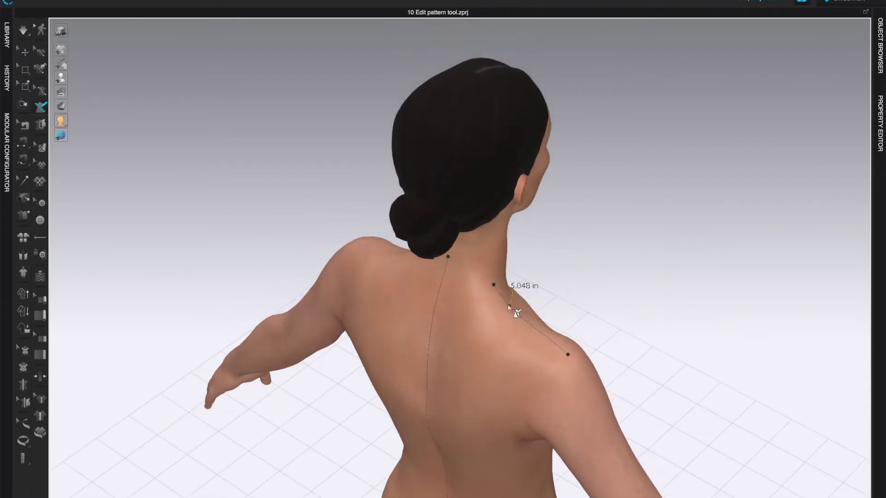
{"action": "left_click", "coordinate": [509, 307]}
{"action": "right_click_drag", "start_coordinate": [503, 309], "coordinate": [538, 296]}
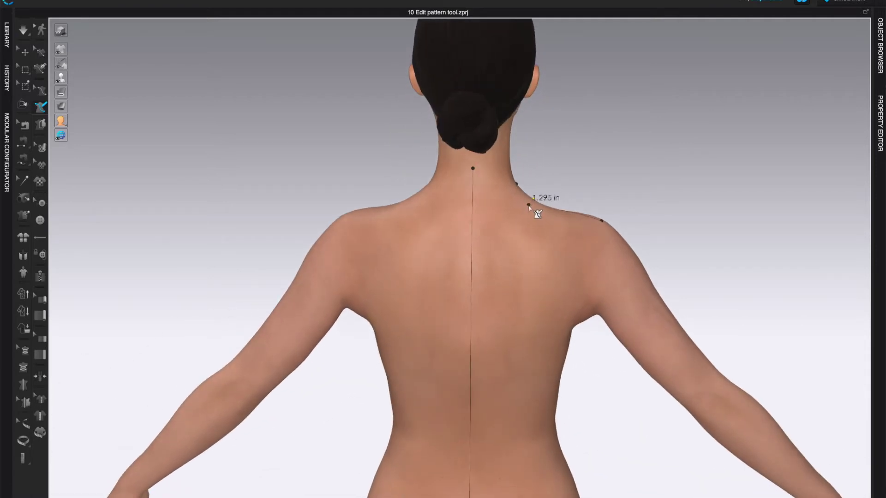
{"action": "left_click", "coordinate": [528, 208]}
{"action": "left_click", "coordinate": [472, 211]}
{"action": "right_click_drag", "start_coordinate": [782, 247], "coordinate": [569, 227]}
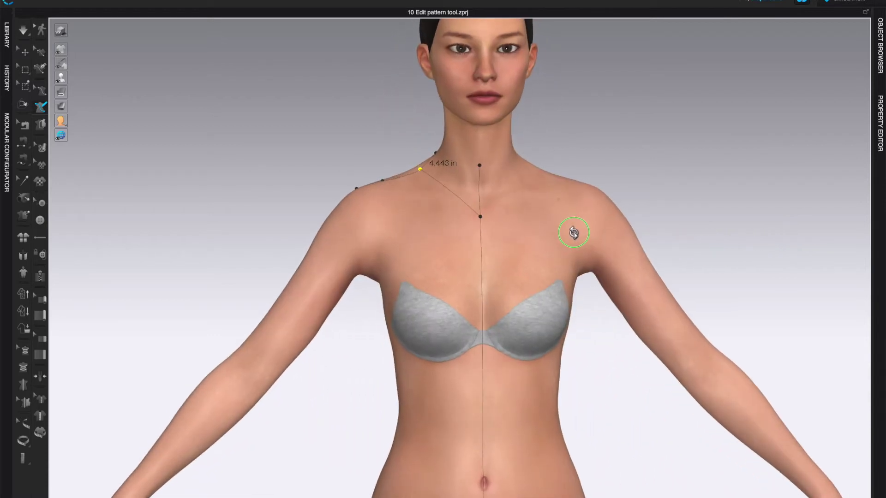
- Draw the front armhole from the right shoulder line to the underarm with segments of about 3.7 in and 5.5 in
{"action": "right_click_drag", "start_coordinate": [498, 264], "coordinate": [520, 270]}
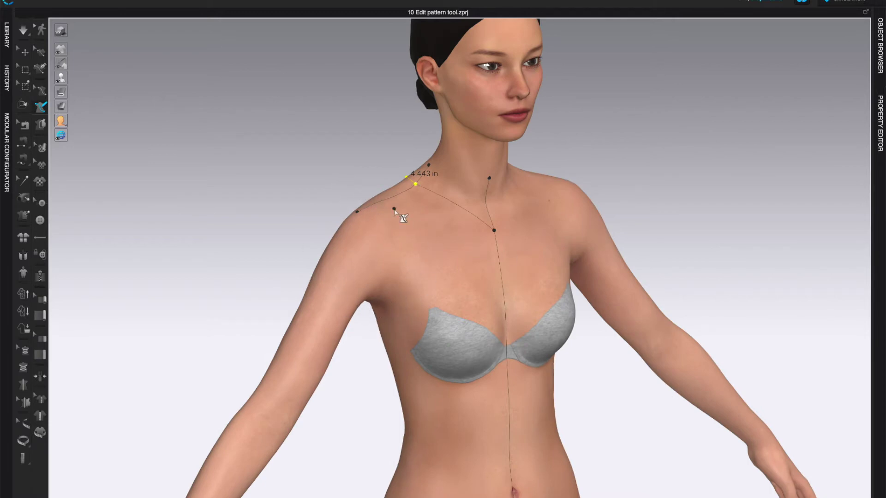
{"action": "key", "text": "2"}
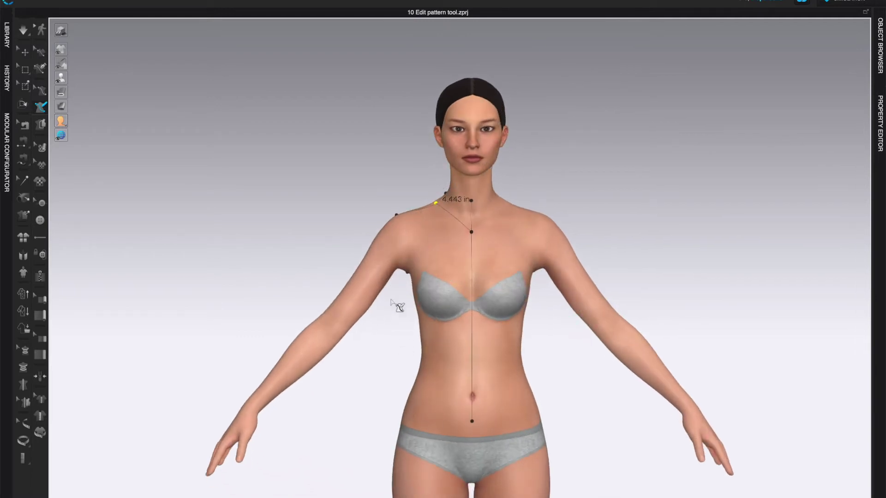
{"action": "key", "text": "3"}
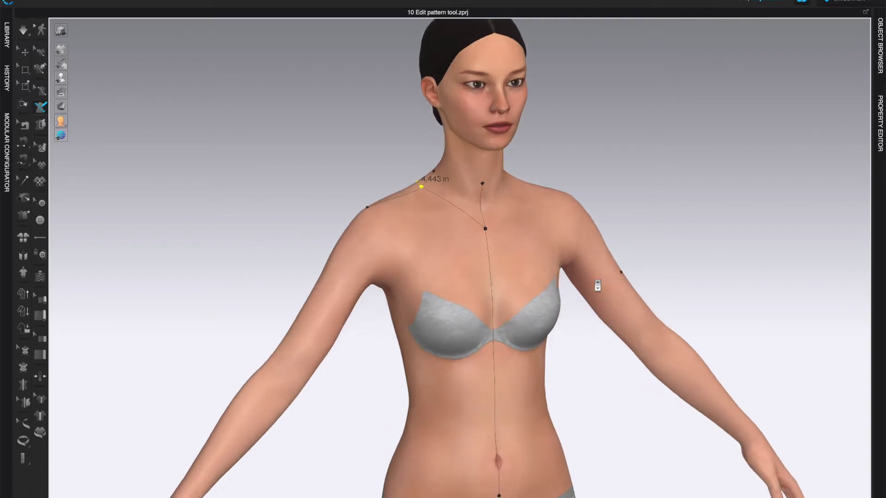
{"action": "right_click_drag", "start_coordinate": [421, 234], "coordinate": [381, 216]}
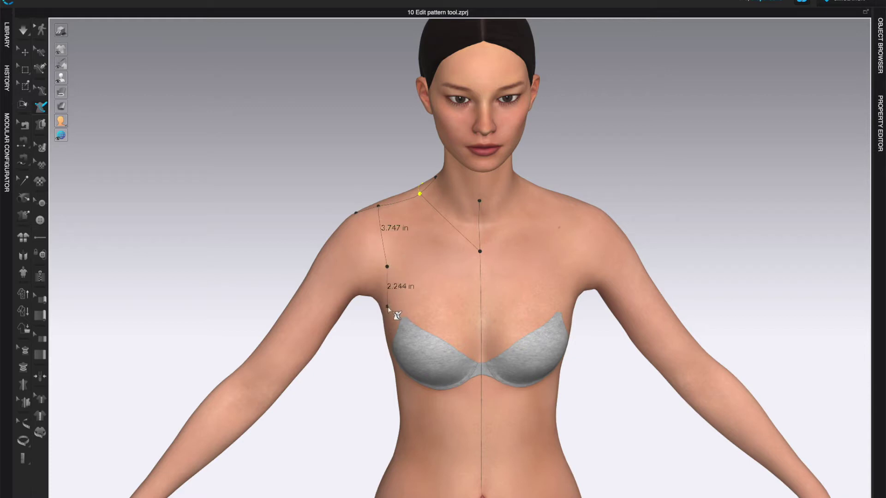
{"action": "right_click_drag", "start_coordinate": [393, 327], "coordinate": [442, 296]}
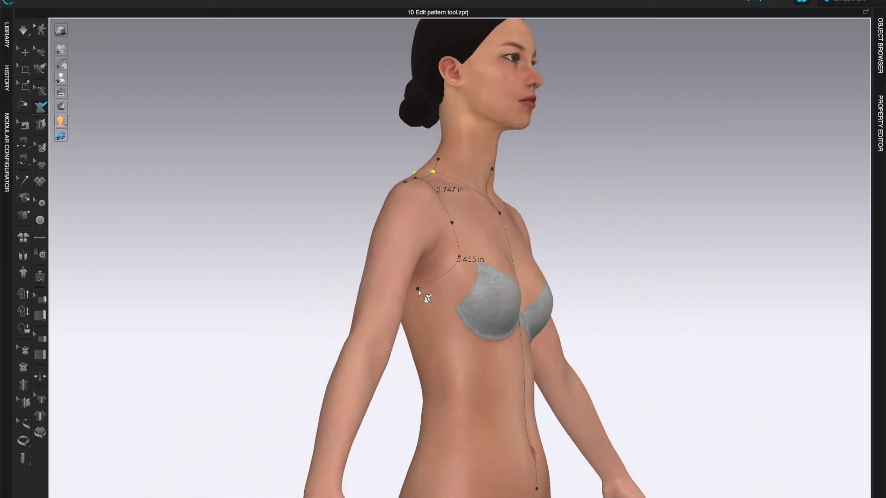
{"action": "left_click", "coordinate": [418, 290]}
- Draw the back armhole from the underarm up to the right shoulder line with segments of about 6.2 in and 3.9 in
{"action": "right_click_drag", "start_coordinate": [434, 341], "coordinate": [489, 300]}
{"action": "scroll", "coordinate": [486, 302], "scroll_direction": "up", "scroll_amount": 3}
{"action": "middle_click_drag", "start_coordinate": [501, 314], "coordinate": [505, 276]}
{"action": "right_click_drag", "start_coordinate": [510, 292], "coordinate": [519, 281]}
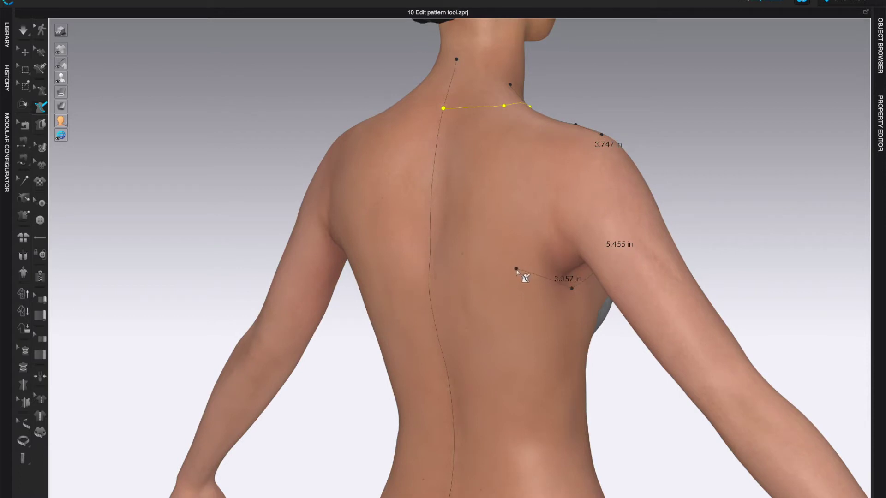
{"action": "left_click", "coordinate": [528, 276]}
{"action": "right_click_drag", "start_coordinate": [526, 185], "coordinate": [572, 357]}
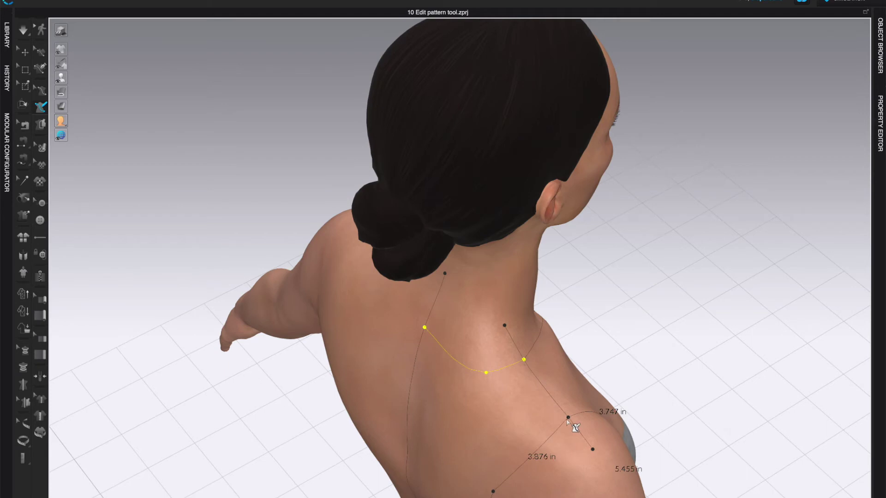
{"action": "left_click", "coordinate": [569, 417]}
{"action": "right_click_drag", "start_coordinate": [595, 416], "coordinate": [701, 389]}
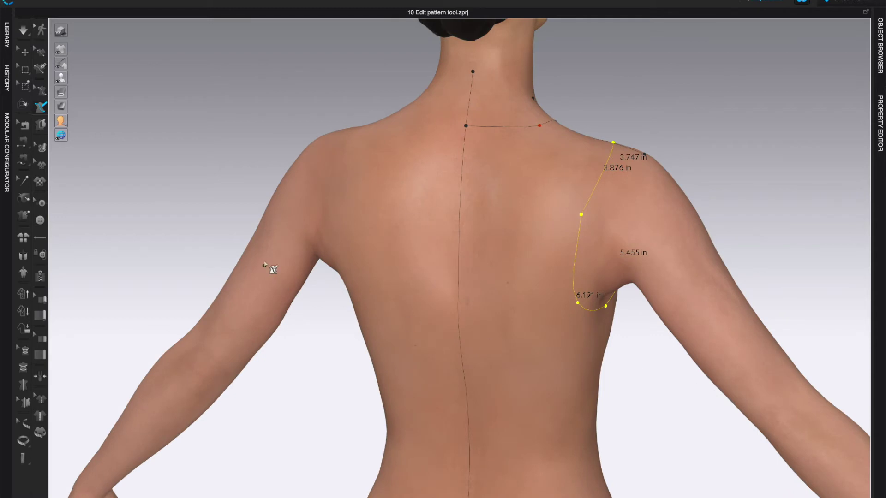
{"action": "right_click_drag", "start_coordinate": [618, 310], "coordinate": [584, 300]}
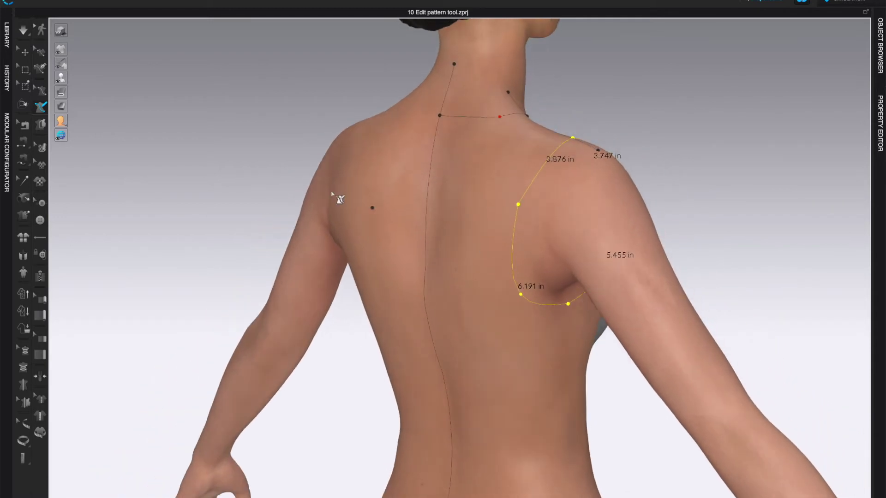
- Add a curve point to the upper segment of the back armhole, between the shoulder line and the corner point
{"action": "left_click", "coordinate": [45, 94]}
{"action": "right_click_drag", "start_coordinate": [504, 194], "coordinate": [543, 210]}
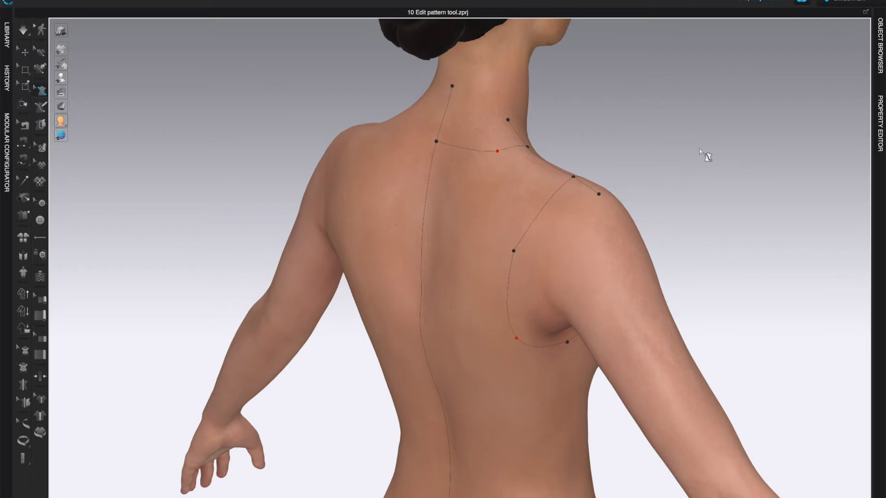
{"action": "left_click", "coordinate": [545, 210]}
{"action": "left_click", "coordinate": [512, 278]}
{"action": "left_click", "coordinate": [538, 217]}
{"action": "left_click", "coordinate": [511, 255]}
{"action": "left_click", "coordinate": [543, 212]}
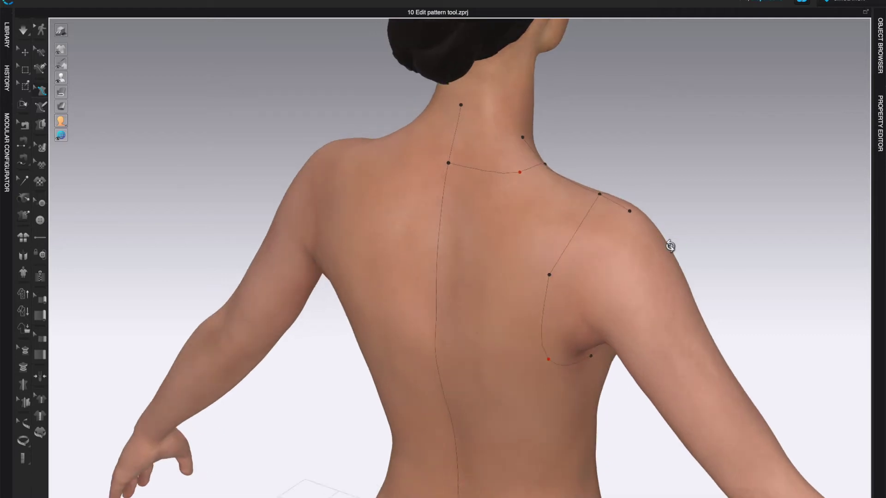
{"action": "right_click", "coordinate": [576, 230]}
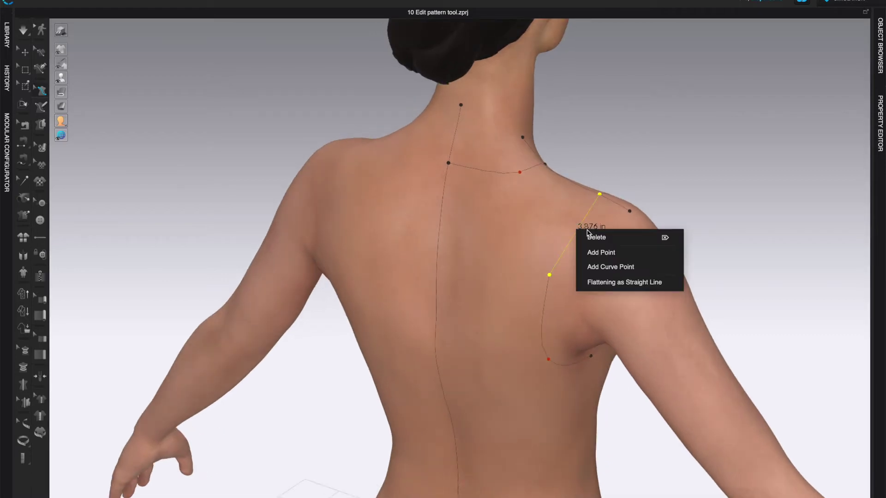
{"action": "left_click", "coordinate": [605, 265]}
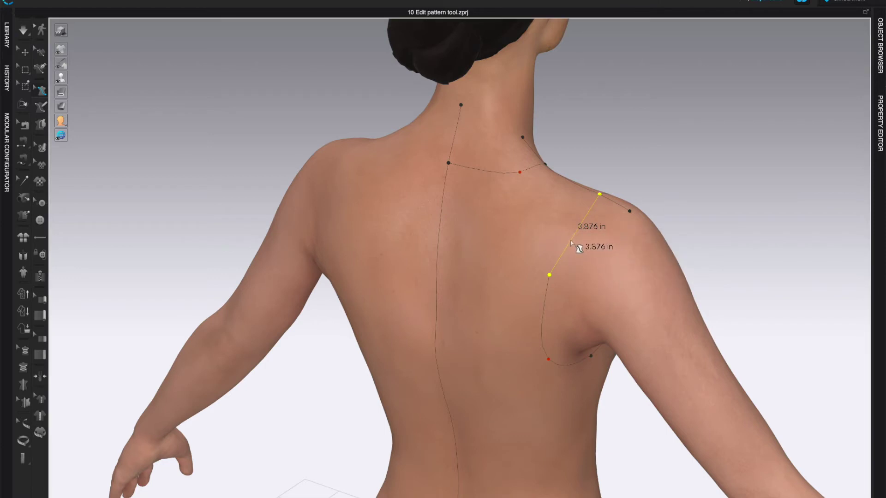
{"action": "key", "text": "Escape"}
{"action": "right_click", "coordinate": [573, 232]}
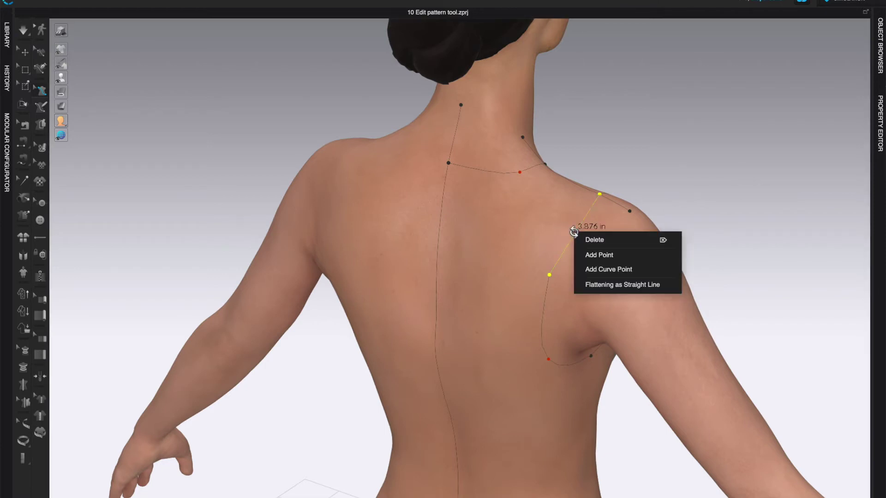
{"action": "left_click", "coordinate": [600, 269]}
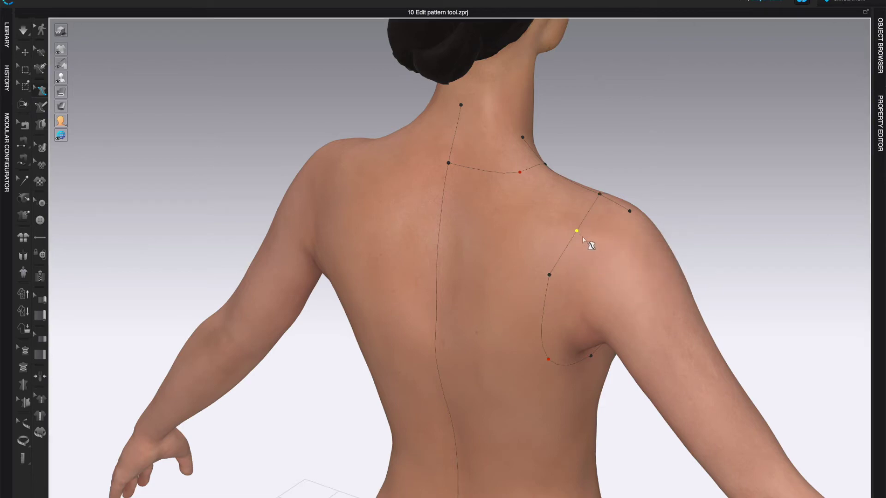
- Move the new curve point slightly towards the centre back and delete the corner point below it to smooth the back armhole
{"action": "scroll", "coordinate": [613, 233], "scroll_direction": "up", "scroll_amount": 3}
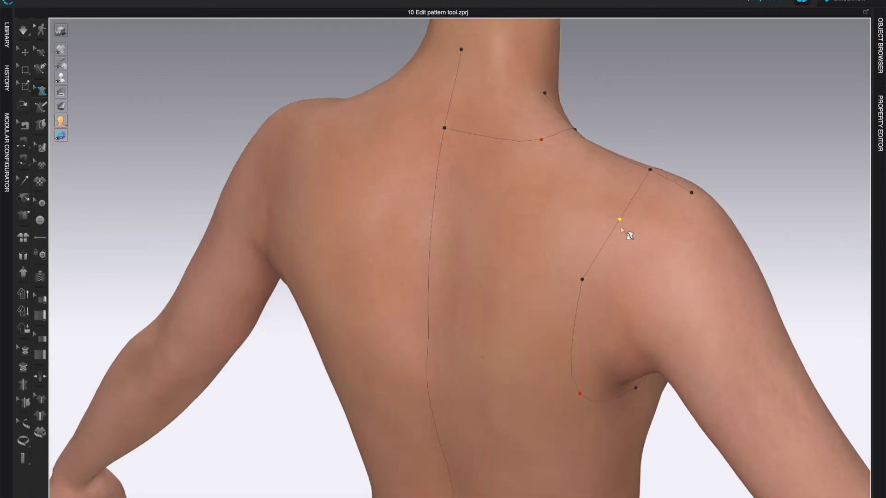
{"action": "left_click_drag", "start_coordinate": [621, 222], "coordinate": [608, 226]}
{"action": "right_click", "coordinate": [582, 280]}
{"action": "left_click", "coordinate": [601, 288]}
- Draw the right side seam from the underarm point down to just above the briefs' waistband, about 12.7 in long
{"action": "right_click_drag", "start_coordinate": [747, 289], "coordinate": [726, 267]}
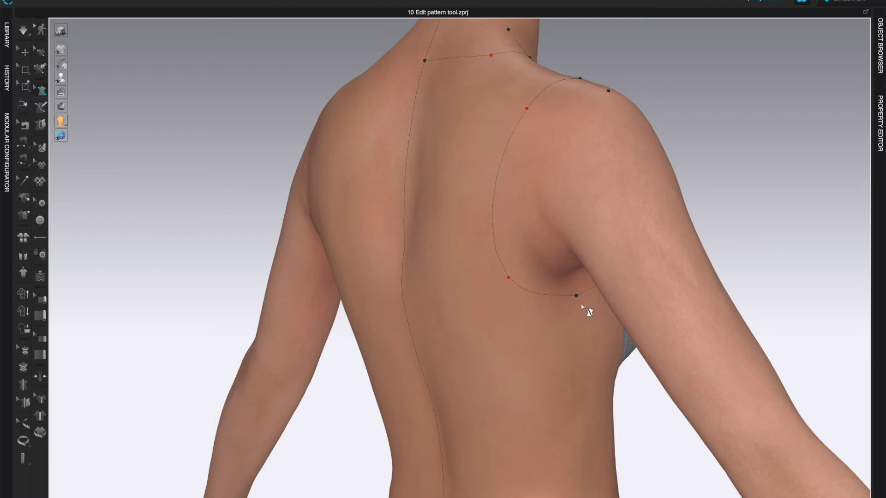
{"action": "middle_click_drag", "start_coordinate": [811, 287], "coordinate": [738, 153]}
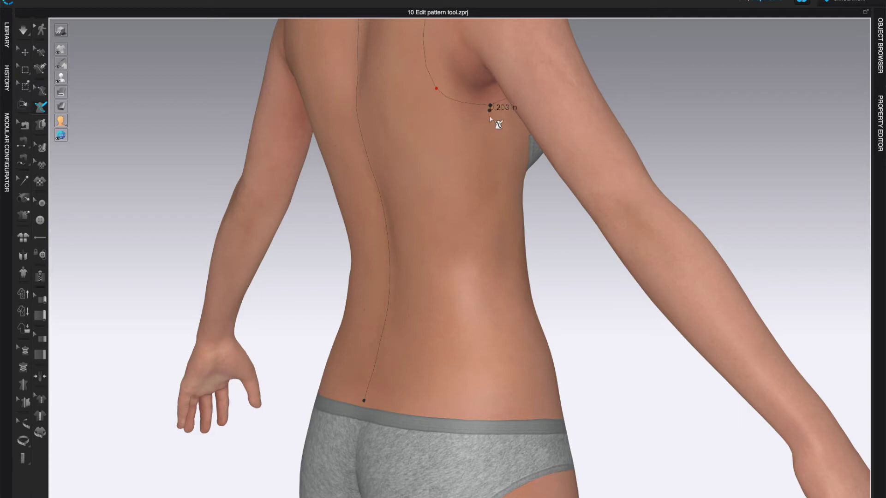
{"action": "left_click", "coordinate": [535, 419]}
{"action": "right_click_drag", "start_coordinate": [535, 419], "coordinate": [505, 411]}
{"action": "mouse_move", "coordinate": [481, 417]}
{"action": "left_mouse_down"}
{"action": "mouse_move", "coordinate": [489, 411]}
{"action": "mouse_move", "coordinate": [457, 407]}
{"action": "mouse_move", "coordinate": [482, 417]}
{"action": "mouse_move", "coordinate": [485, 405]}
{"action": "left_mouse_up"}
{"action": "scroll", "coordinate": [482, 417], "scroll_direction": "down", "scroll_amount": 3}
{"action": "scroll", "coordinate": [485, 405], "scroll_direction": "up", "scroll_amount": 2}
{"action": "middle_click_drag", "start_coordinate": [485, 405], "coordinate": [474, 340]}
{"action": "mouse_move", "coordinate": [475, 340]}
{"action": "left_mouse_down"}
{"action": "mouse_move", "coordinate": [459, 320]}
{"action": "mouse_move", "coordinate": [468, 334]}
{"action": "mouse_move", "coordinate": [462, 329]}
{"action": "left_mouse_up"}
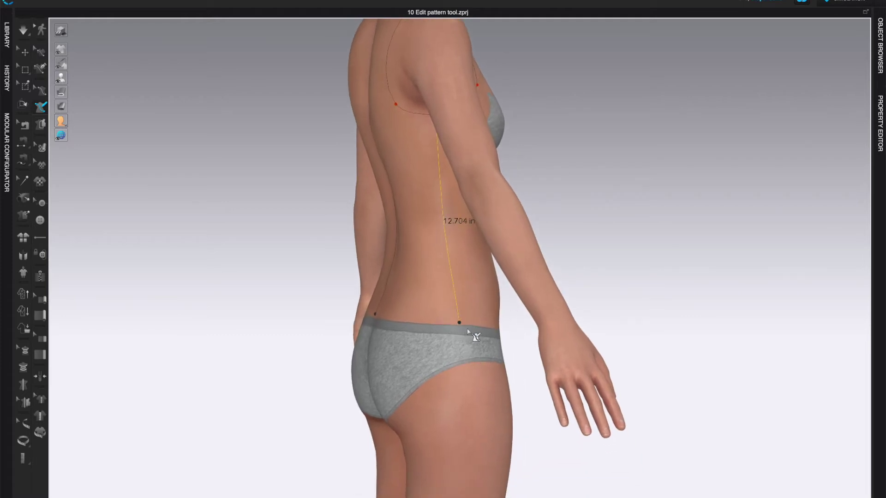
- Draw a curved style line from the front armhole's middle point to the centre front between the cups, about 7.9 in long
{"action": "right_click_drag", "start_coordinate": [682, 362], "coordinate": [598, 358]}
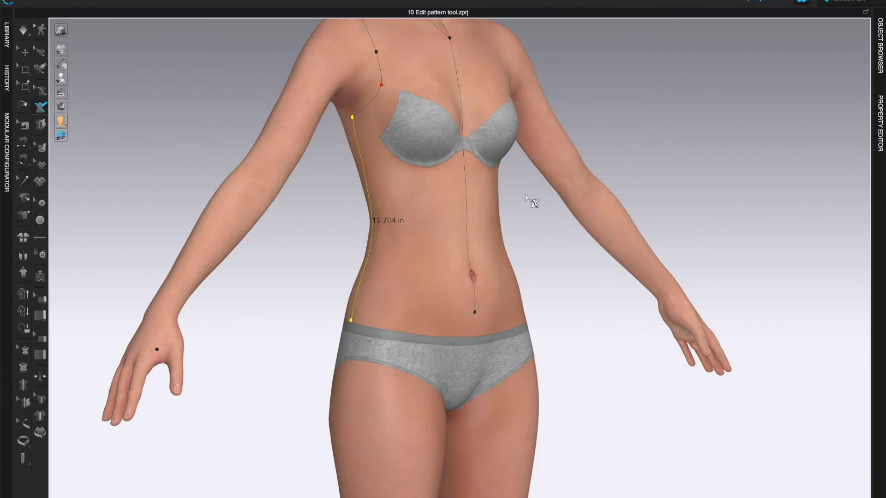
{"action": "scroll", "coordinate": [565, 191], "scroll_direction": "down", "scroll_amount": 2}
{"action": "scroll", "coordinate": [616, 233], "scroll_direction": "up", "scroll_amount": 1}
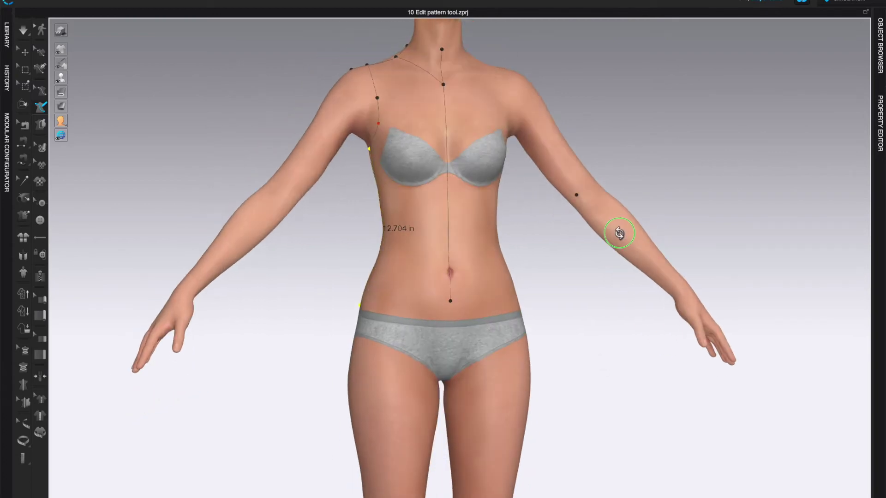
{"action": "scroll", "coordinate": [620, 191], "scroll_direction": "up", "scroll_amount": 4}
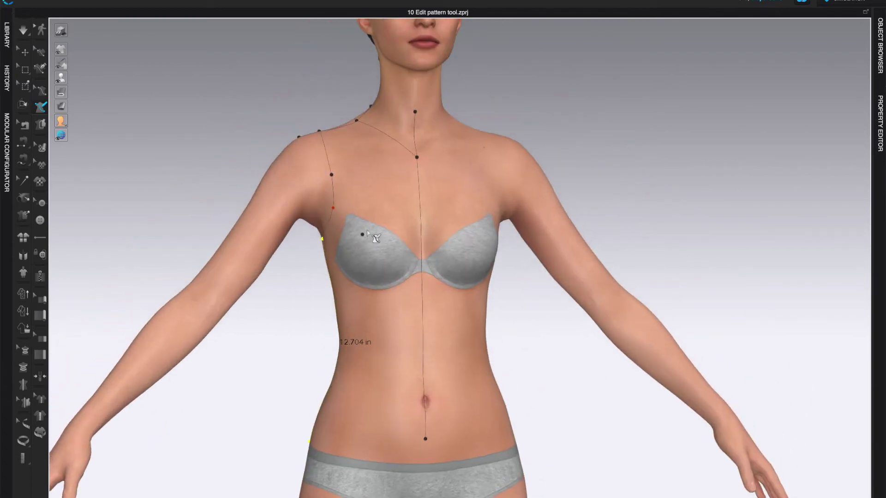
{"action": "scroll", "coordinate": [434, 246], "scroll_direction": "down", "scroll_amount": 1}
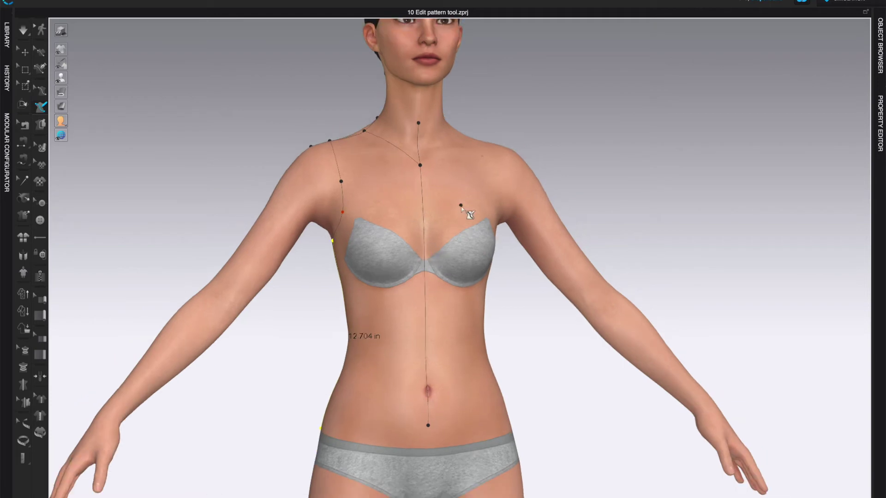
{"action": "scroll", "coordinate": [460, 207], "scroll_direction": "up", "scroll_amount": 1}
{"action": "left_click", "coordinate": [319, 166]}
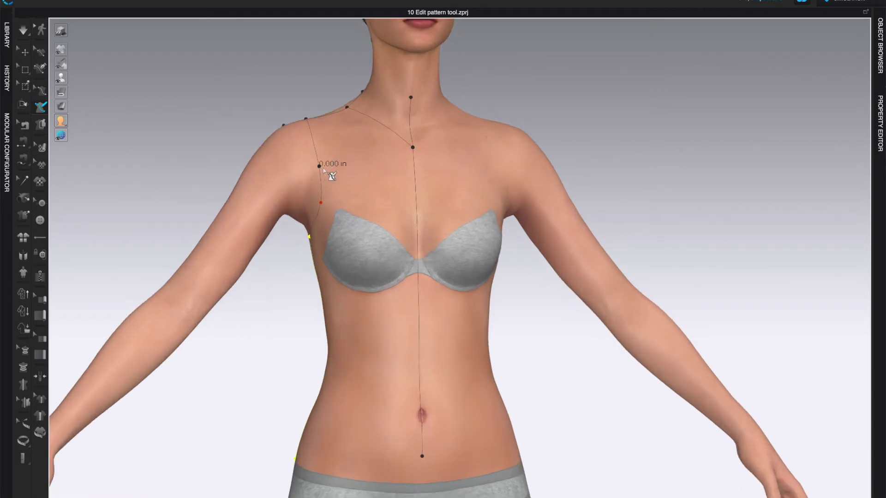
{"action": "left_click", "coordinate": [372, 191]}
{"action": "double_click", "coordinate": [418, 259]}
- Draw a curved style line from the lower front armhole point over the bust to the side seam at the waist, about 11.7 in long
{"action": "scroll", "coordinate": [413, 240], "scroll_direction": "down", "scroll_amount": 1}
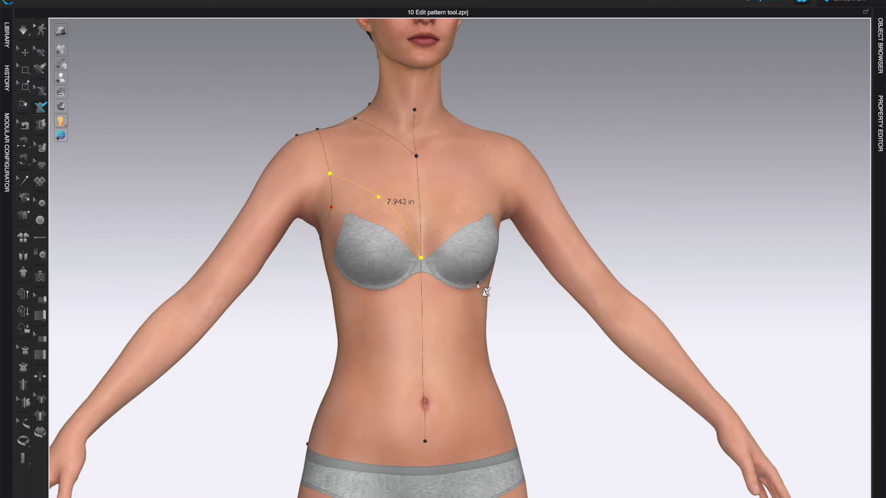
{"action": "scroll", "coordinate": [491, 316], "scroll_direction": "up", "scroll_amount": 1}
{"action": "scroll", "coordinate": [503, 295], "scroll_direction": "up", "scroll_amount": 1}
{"action": "right_click_drag", "start_coordinate": [488, 340], "coordinate": [521, 337]}
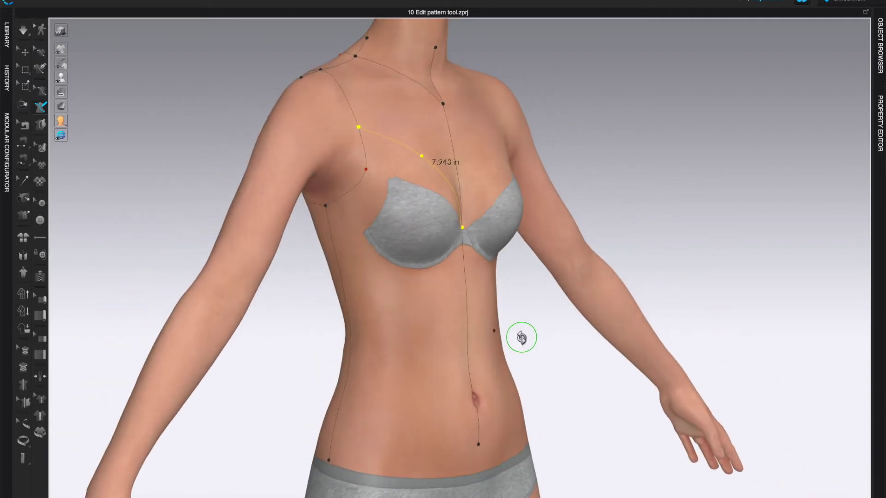
{"action": "left_click", "coordinate": [366, 170]}
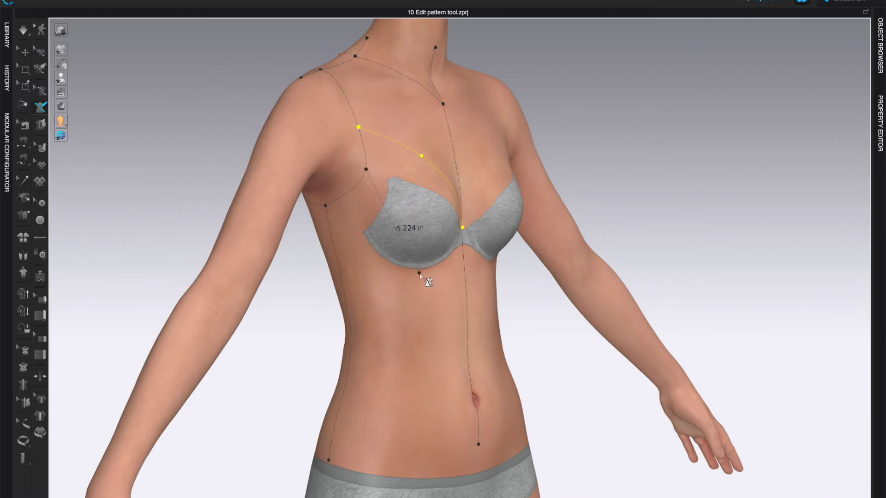
{"action": "left_click", "coordinate": [408, 251]}
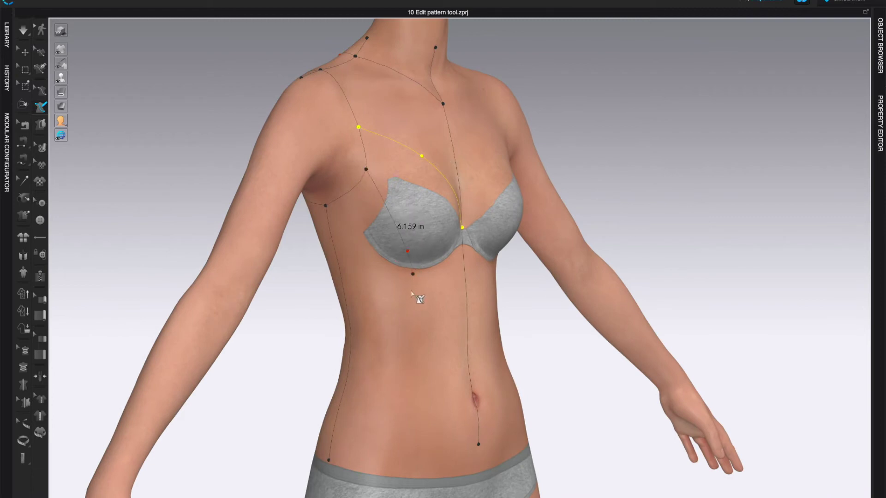
{"action": "left_click", "coordinate": [404, 316]}
{"action": "left_click", "coordinate": [350, 346]}
- Draw the front hem from the lower end of the centre front line to the side seam's lower end, about 8.4 in long
{"action": "right_click_drag", "start_coordinate": [545, 415], "coordinate": [513, 427]}
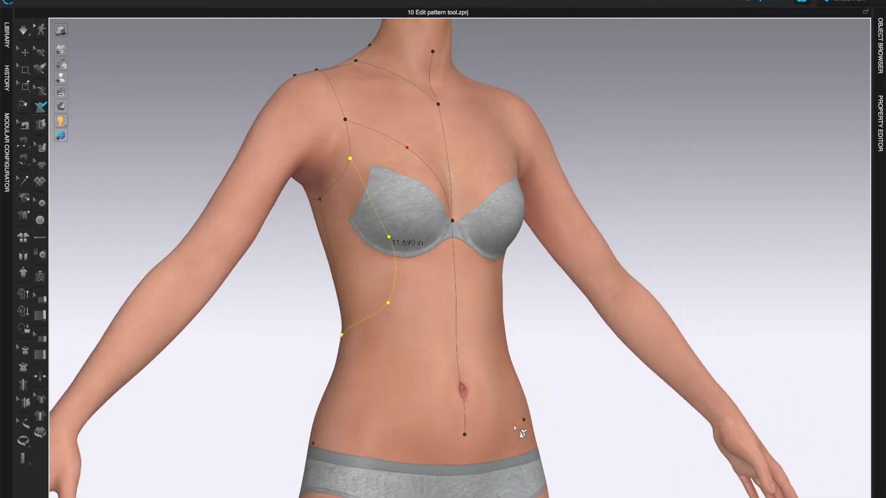
{"action": "left_click", "coordinate": [465, 435]}
{"action": "right_click_drag", "start_coordinate": [353, 437], "coordinate": [406, 439]}
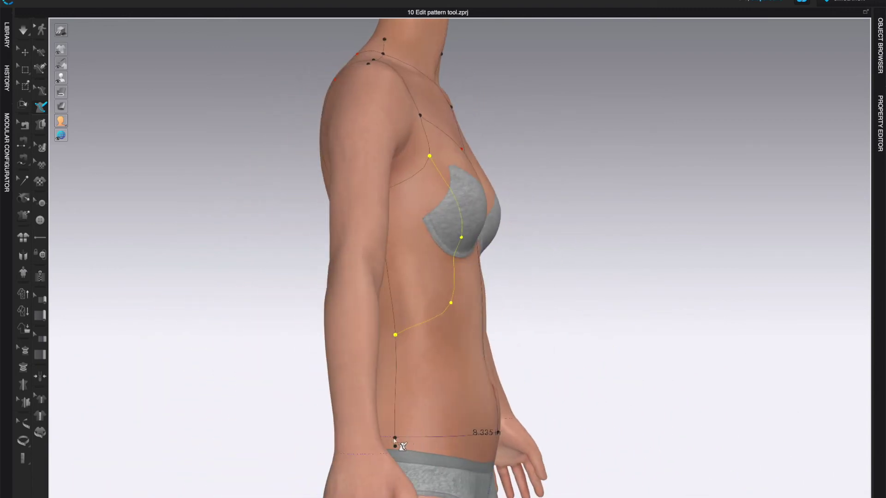
{"action": "left_click", "coordinate": [395, 439]}
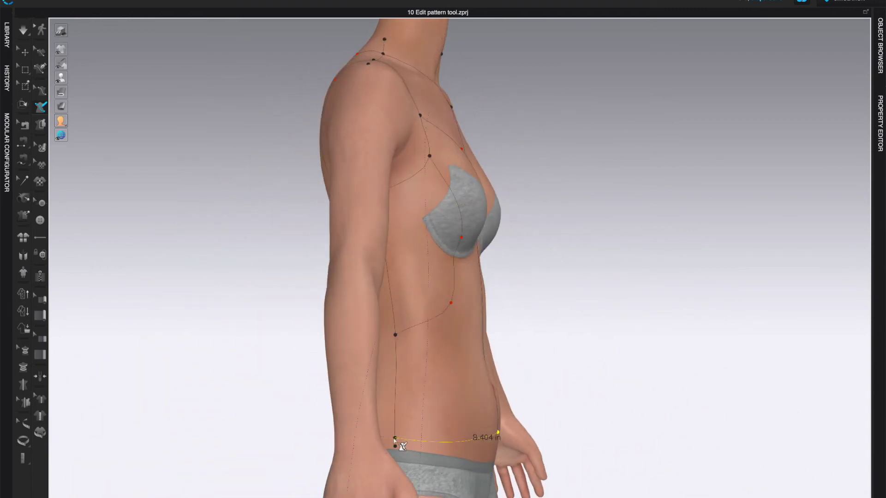
{"action": "right_click_drag", "start_coordinate": [584, 432], "coordinate": [503, 434]}
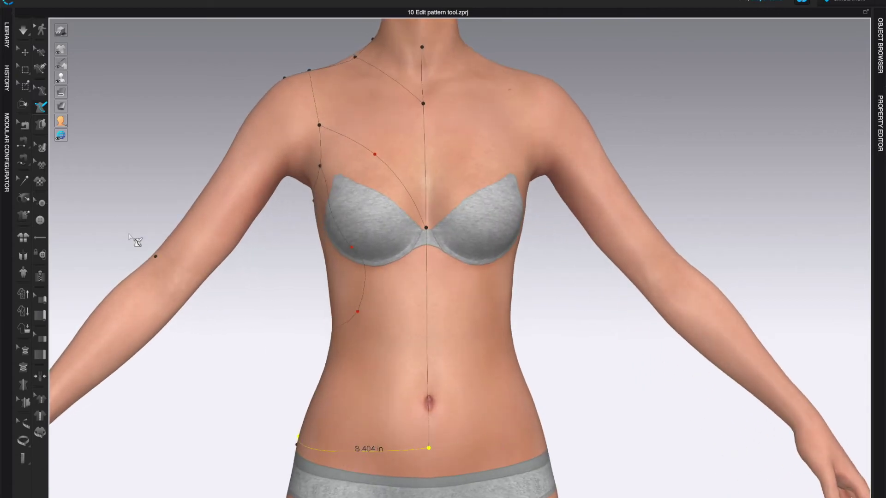
{"action": "left_click", "coordinate": [43, 93]}
{"action": "right_click", "coordinate": [334, 450]}
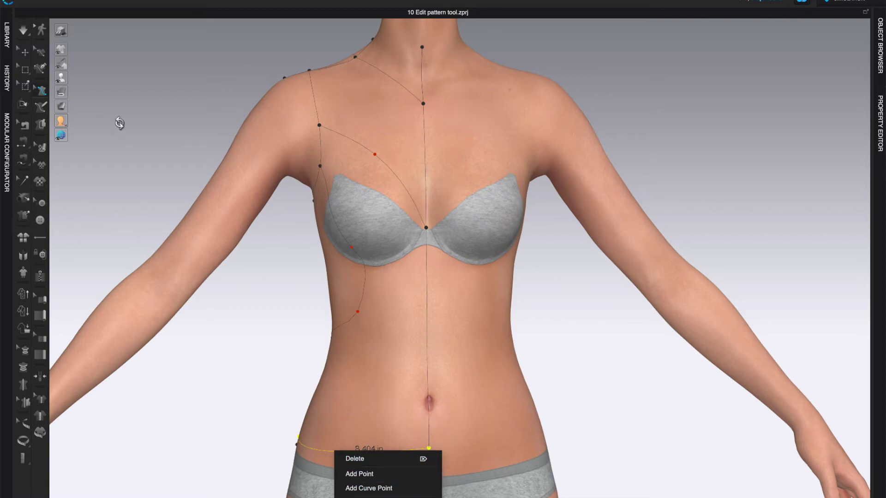
{"action": "left_click", "coordinate": [44, 110]}
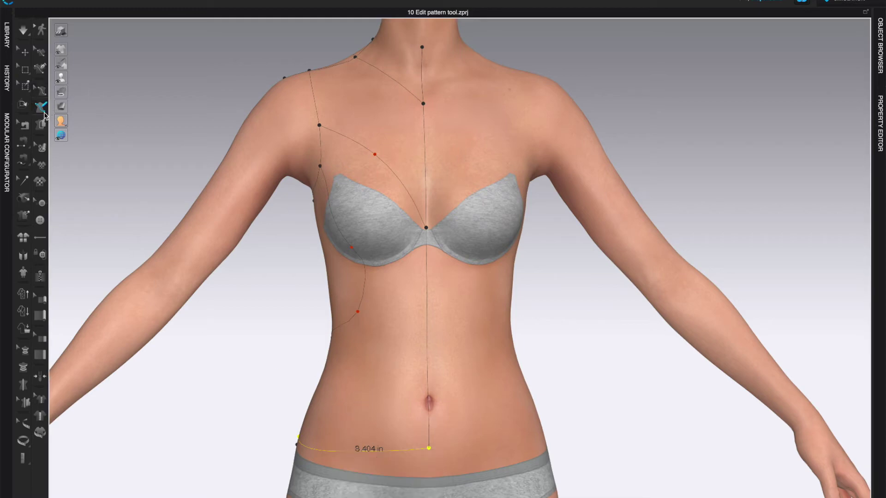
- Draw the back hem from the side seam end of the front hem to the centre back line, about 7.8 in long
{"action": "right_click_drag", "start_coordinate": [212, 316], "coordinate": [409, 310]}
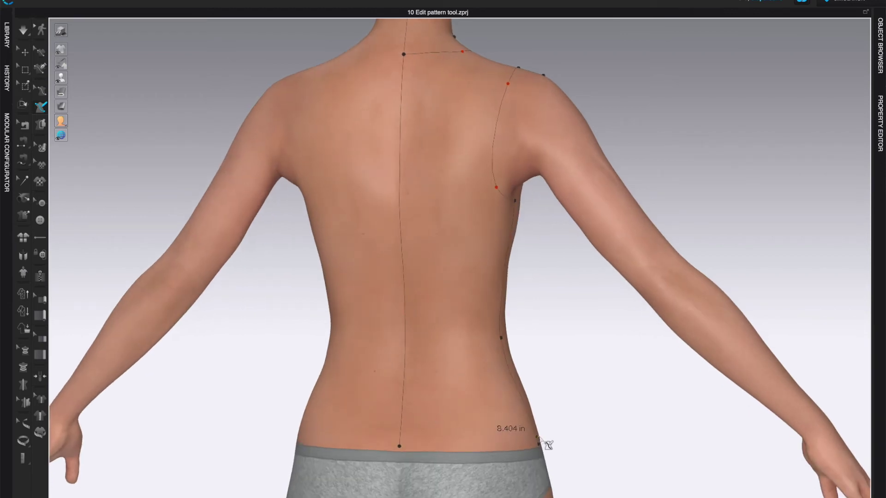
{"action": "mouse_move", "coordinate": [536, 438]}
{"action": "right_mouse_down"}
{"action": "mouse_move", "coordinate": [577, 427]}
{"action": "mouse_move", "coordinate": [534, 438]}
{"action": "right_mouse_up"}
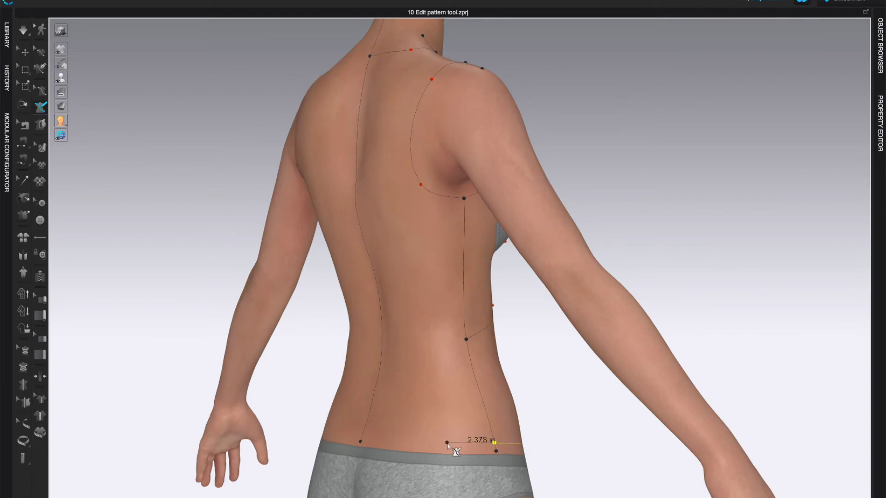
{"action": "key", "text": "8"}
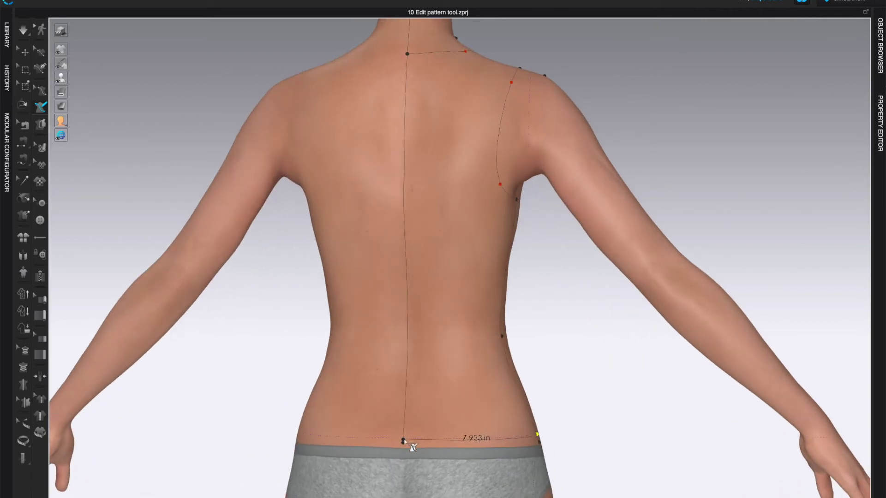
{"action": "left_click", "coordinate": [403, 441]}
- Add a curve point midway on the back hem and pull it down to curve the hem, about 7.9 in long
{"action": "right_click_drag", "start_coordinate": [536, 432], "coordinate": [472, 421]}
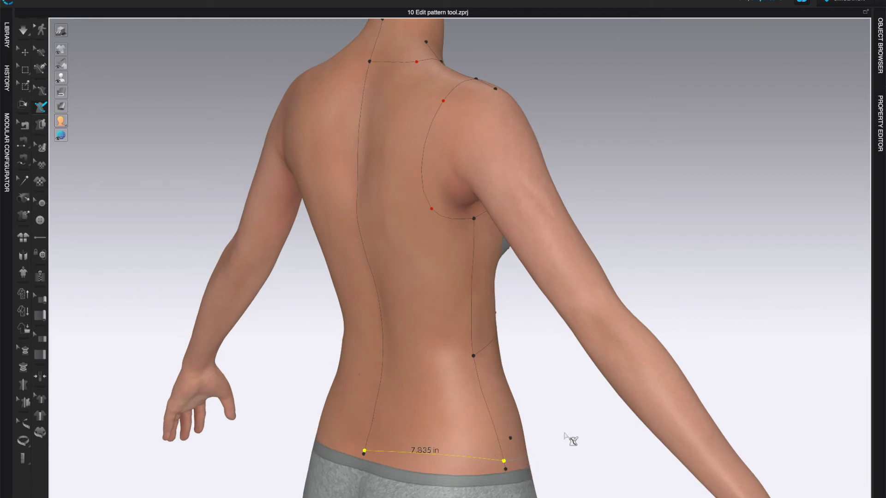
{"action": "scroll", "coordinate": [572, 444], "scroll_direction": "up", "scroll_amount": 3}
{"action": "middle_click_drag", "start_coordinate": [573, 444], "coordinate": [580, 223]}
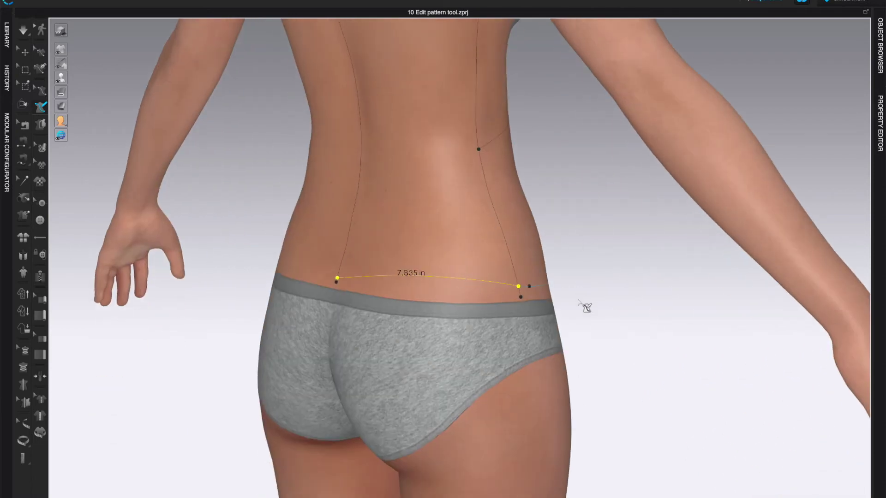
{"action": "left_click", "coordinate": [41, 91]}
{"action": "left_click", "coordinate": [435, 276]}
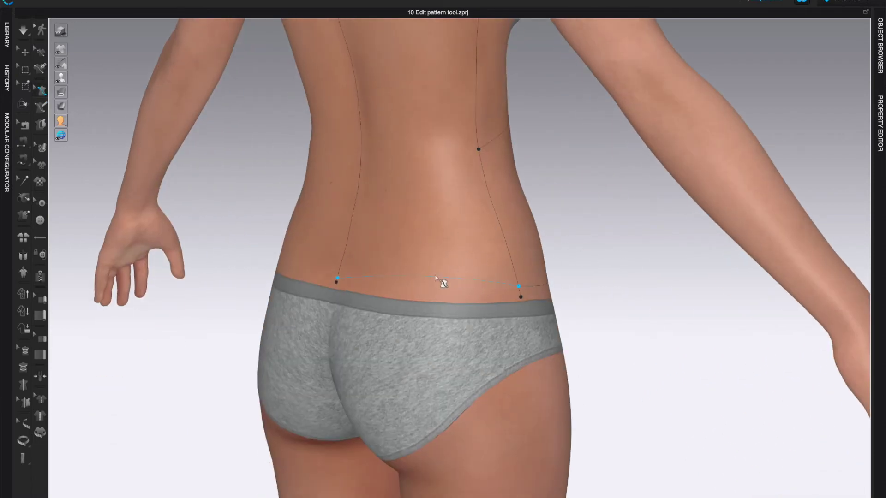
{"action": "right_click", "coordinate": [435, 278]}
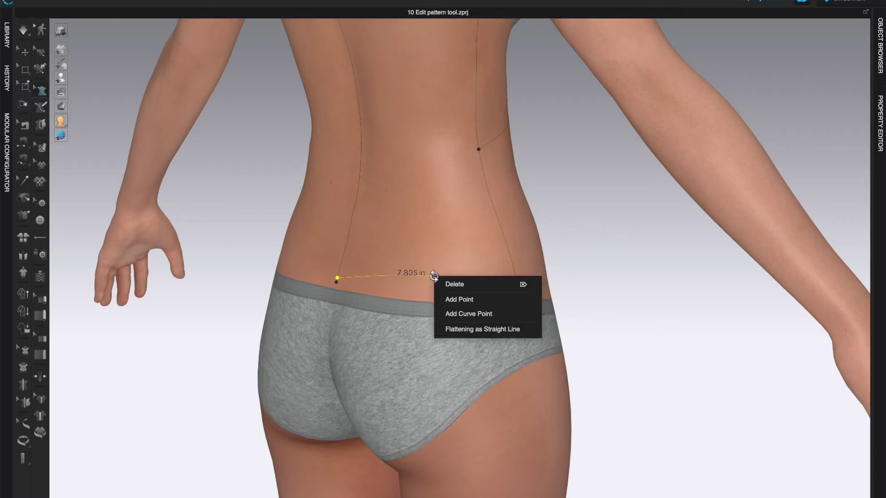
{"action": "left_click", "coordinate": [468, 314]}
{"action": "left_click_drag", "start_coordinate": [433, 276], "coordinate": [433, 291]}
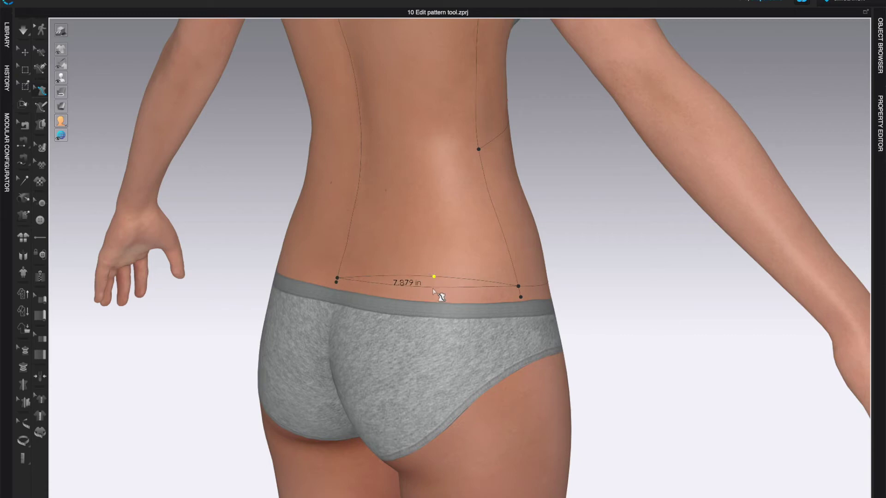
{"action": "left_click_drag", "start_coordinate": [433, 290], "coordinate": [432, 290]}
- Draw a back seam from the lower back armhole curve point, curving about 9.8 in down, then about 2.8 in to the side seam's waist point
{"action": "right_click_drag", "start_coordinate": [655, 291], "coordinate": [697, 286]}
{"action": "right_click_drag", "start_coordinate": [641, 240], "coordinate": [570, 296]}
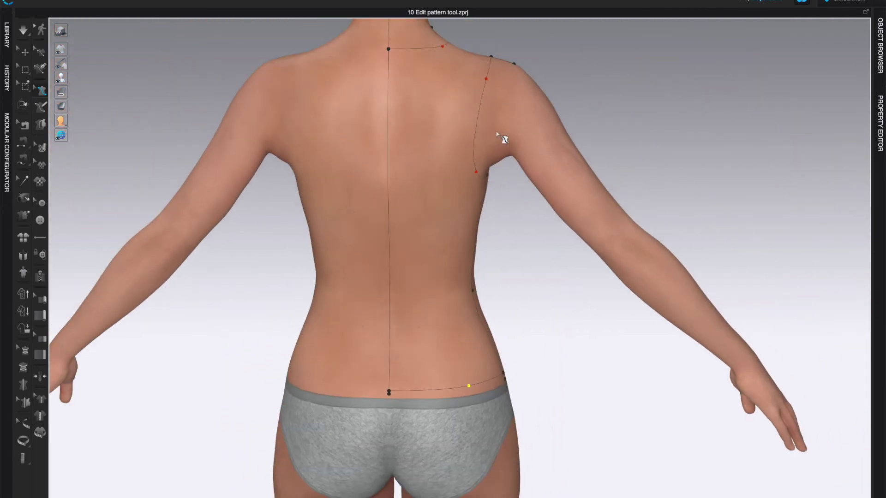
{"action": "left_click", "coordinate": [40, 107]}
{"action": "right_click_drag", "start_coordinate": [544, 237], "coordinate": [439, 174]}
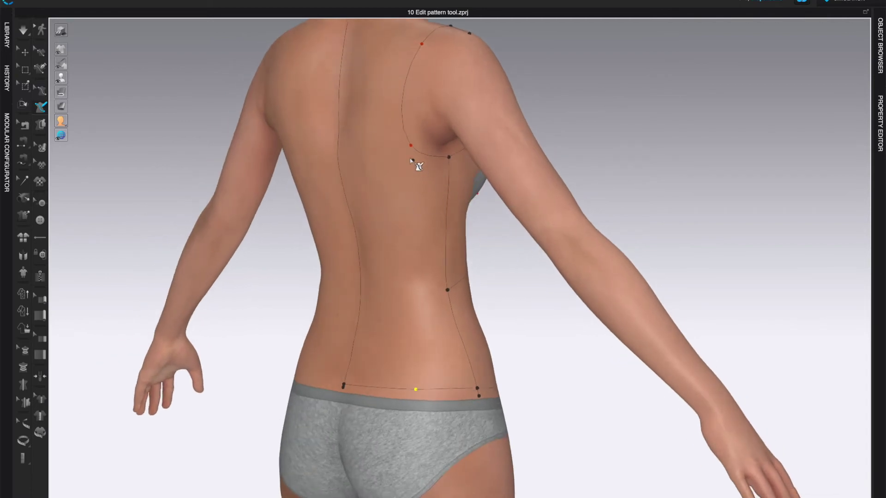
{"action": "left_click", "coordinate": [411, 146]}
{"action": "right_click_drag", "start_coordinate": [480, 229], "coordinate": [508, 234]}
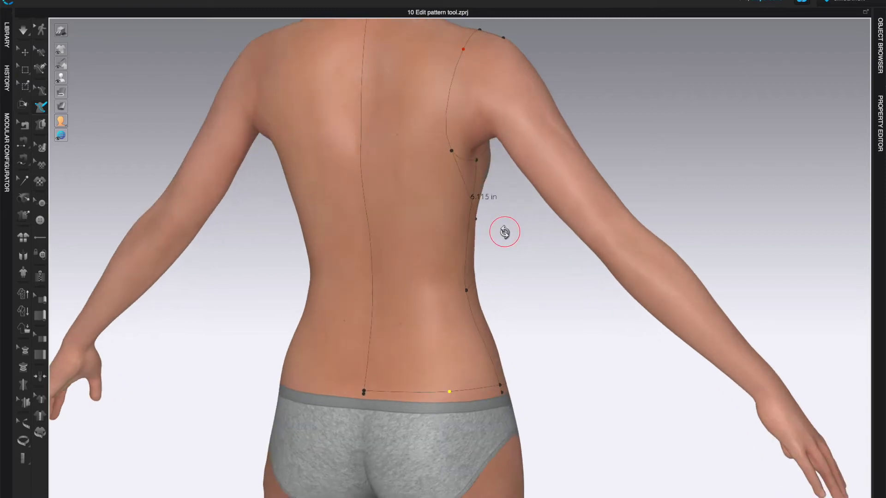
{"action": "left_click", "coordinate": [429, 189]}
{"action": "left_click", "coordinate": [467, 292]}
- Move the lower end of the centre front line straight down below the navel to lower the front hem
{"action": "right_click_drag", "start_coordinate": [674, 369], "coordinate": [507, 353]}
{"action": "scroll", "coordinate": [485, 361], "scroll_direction": "down", "scroll_amount": 3}
{"action": "scroll", "coordinate": [484, 362], "scroll_direction": "down", "scroll_amount": 2}
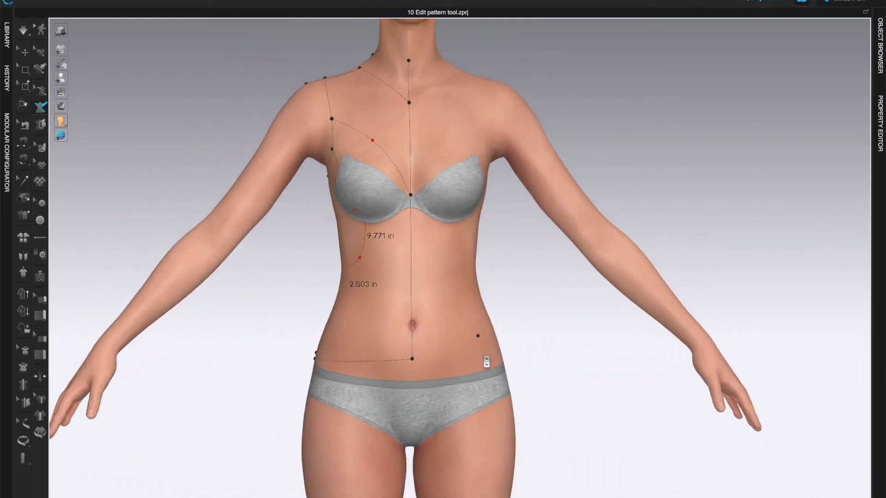
{"action": "scroll", "coordinate": [486, 362], "scroll_direction": "up", "scroll_amount": 1}
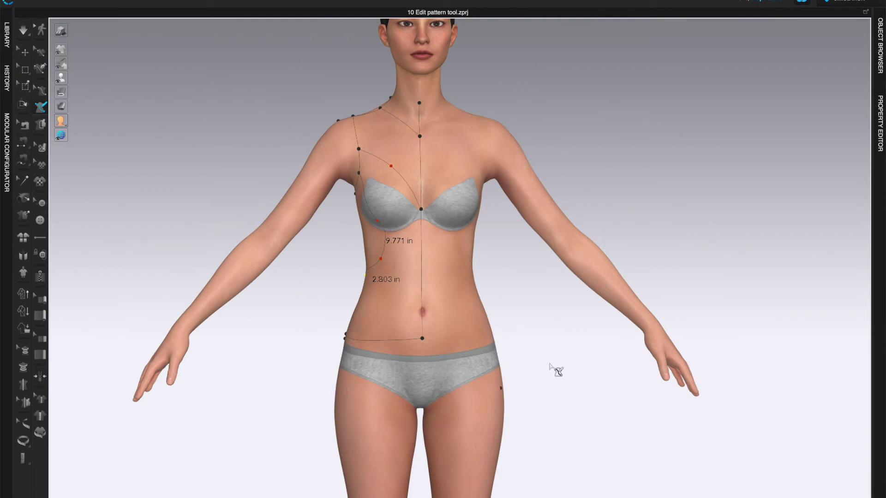
{"action": "scroll", "coordinate": [553, 367], "scroll_direction": "up", "scroll_amount": 3}
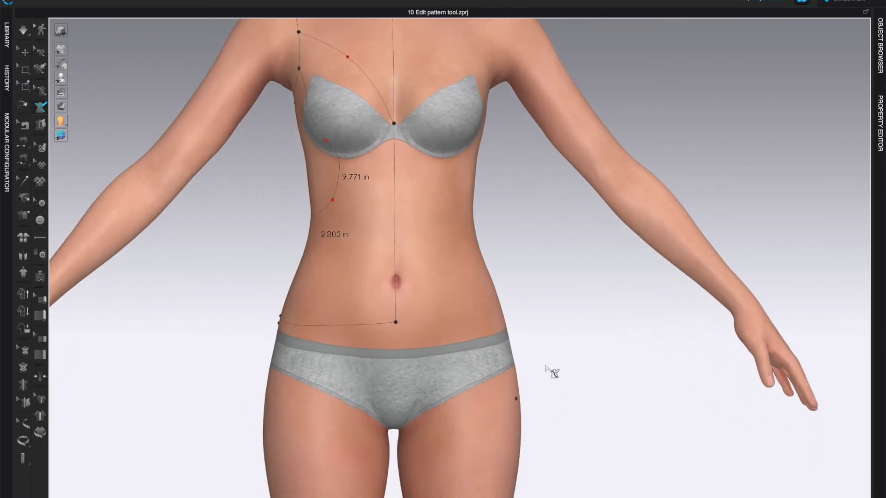
{"action": "left_click", "coordinate": [43, 91]}
{"action": "scroll", "coordinate": [480, 295], "scroll_direction": "up", "scroll_amount": 2}
{"action": "scroll", "coordinate": [481, 264], "scroll_direction": "down", "scroll_amount": 2}
{"action": "scroll", "coordinate": [498, 255], "scroll_direction": "up", "scroll_amount": 3}
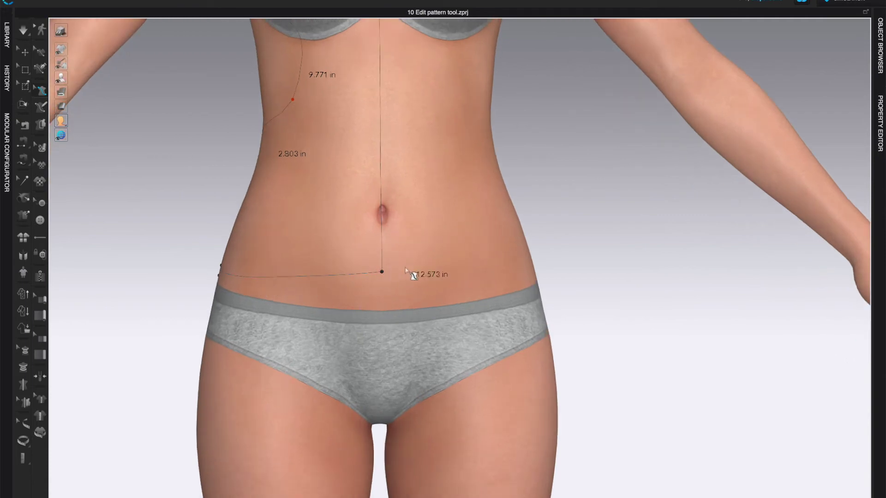
{"action": "left_click", "coordinate": [382, 273]}
{"action": "left_click_drag", "start_coordinate": [382, 273], "coordinate": [382, 292]}
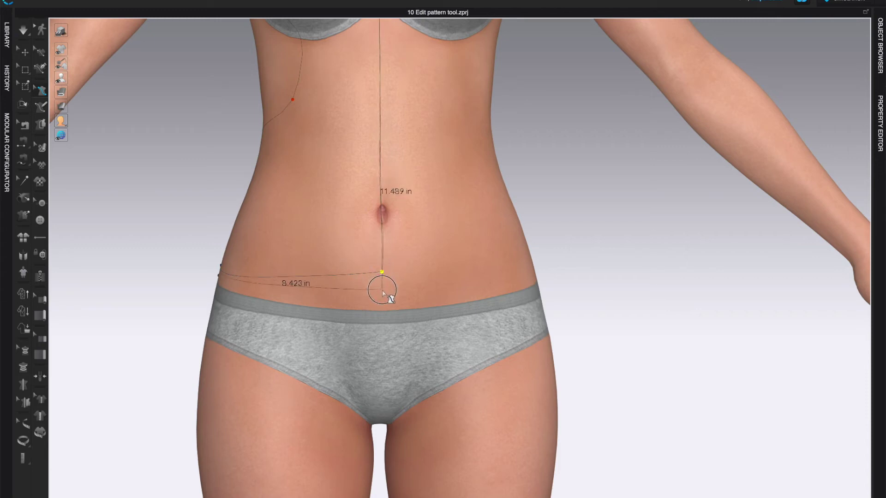
{"action": "left_click_drag", "start_coordinate": [383, 292], "coordinate": [384, 291]}
- Add a curve point midway on the front neckline and pull it down into a rounded neckline
{"action": "right_click_drag", "start_coordinate": [571, 302], "coordinate": [567, 319]}
{"action": "scroll", "coordinate": [563, 318], "scroll_direction": "down", "scroll_amount": 4}
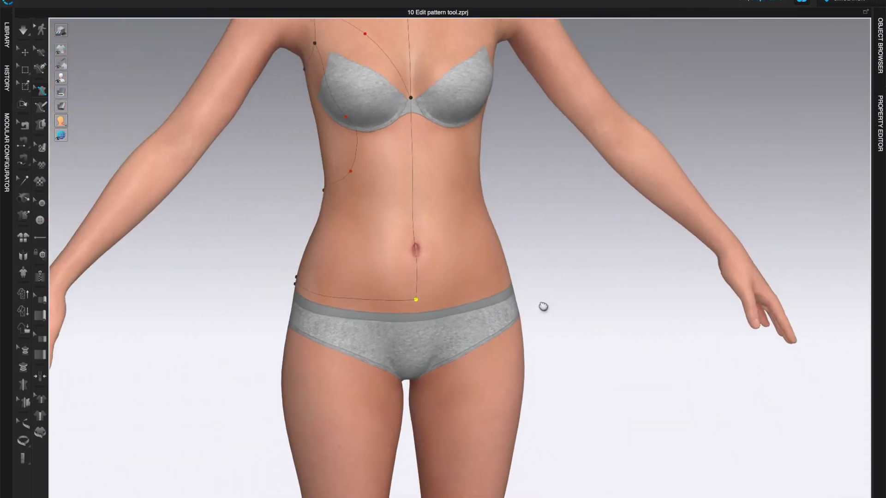
{"action": "scroll", "coordinate": [537, 323], "scroll_direction": "up", "scroll_amount": 4}
{"action": "scroll", "coordinate": [533, 351], "scroll_direction": "up", "scroll_amount": 2}
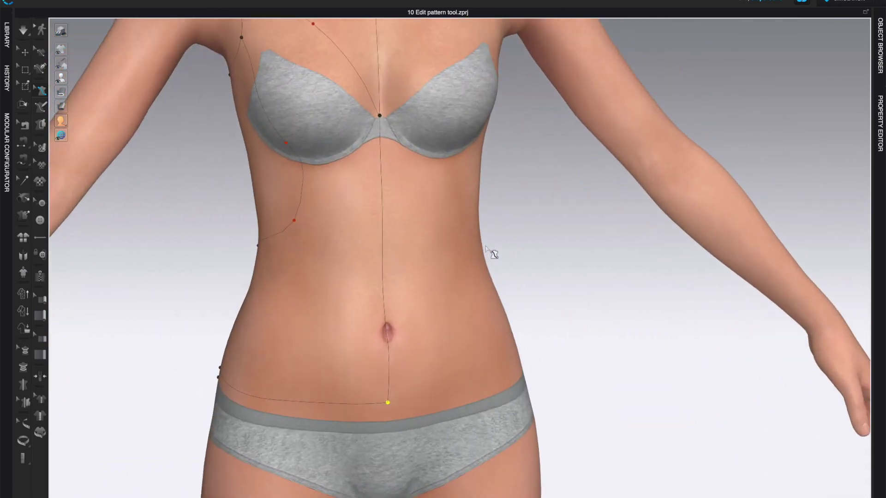
{"action": "scroll", "coordinate": [530, 323], "scroll_direction": "down", "scroll_amount": 2}
{"action": "scroll", "coordinate": [551, 367], "scroll_direction": "up", "scroll_amount": 2}
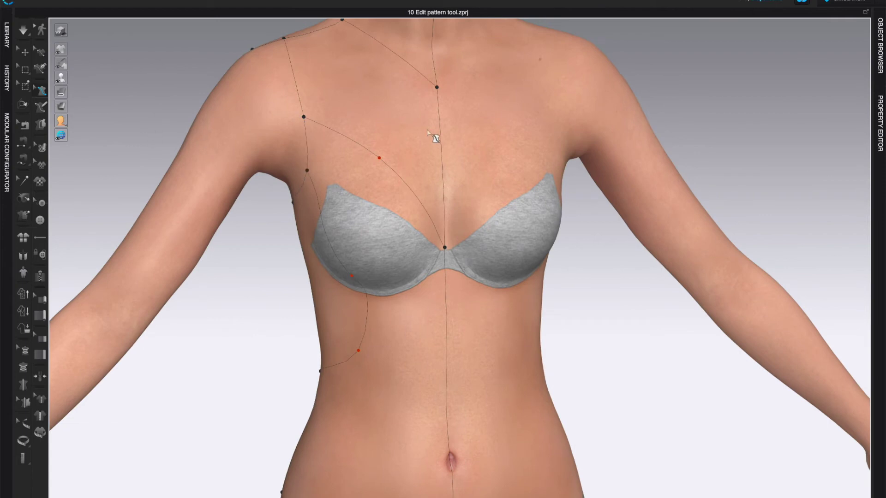
{"action": "scroll", "coordinate": [507, 152], "scroll_direction": "up", "scroll_amount": 2}
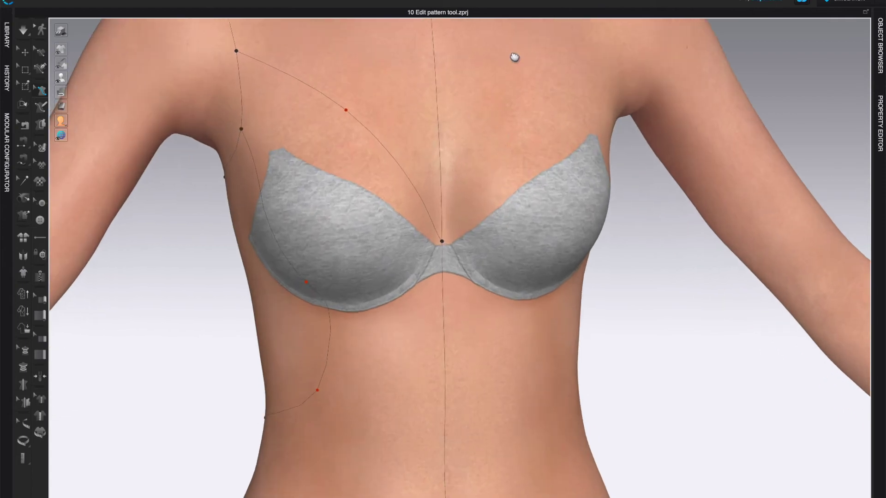
{"action": "scroll", "coordinate": [514, 55], "scroll_direction": "up", "scroll_amount": 4}
{"action": "right_click_drag", "start_coordinate": [473, 314], "coordinate": [459, 311]}
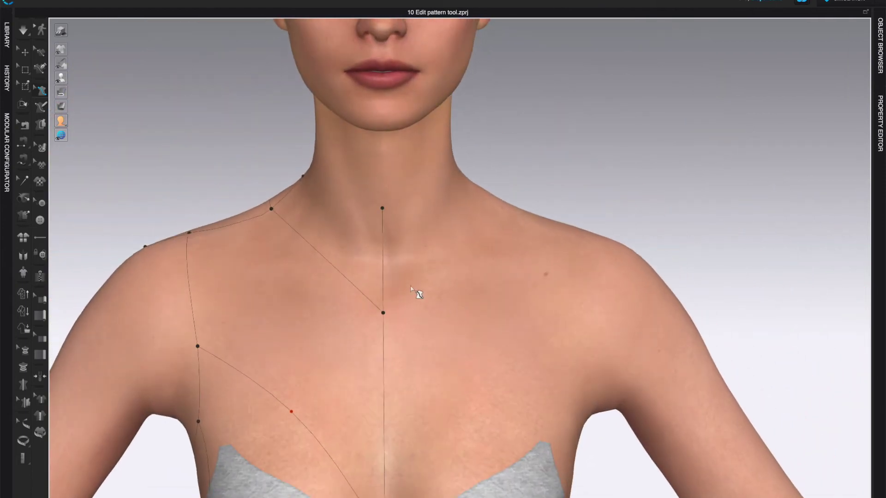
{"action": "left_click", "coordinate": [339, 273]}
{"action": "right_click", "coordinate": [339, 273]}
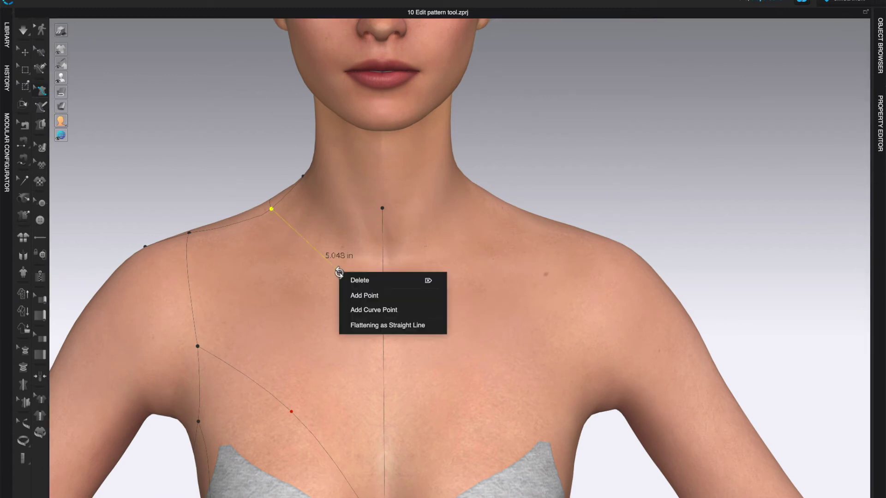
{"action": "left_click", "coordinate": [362, 310]}
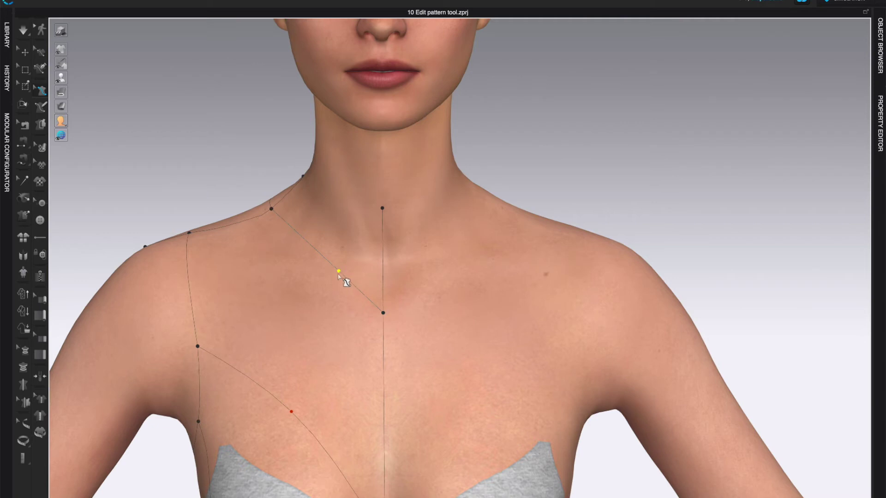
{"action": "left_click_drag", "start_coordinate": [339, 273], "coordinate": [345, 289]}
- Raise the neckline's centre front point slightly along the centre front line to smooth the neckline curve
{"action": "scroll", "coordinate": [445, 321], "scroll_direction": "up", "scroll_amount": 3}
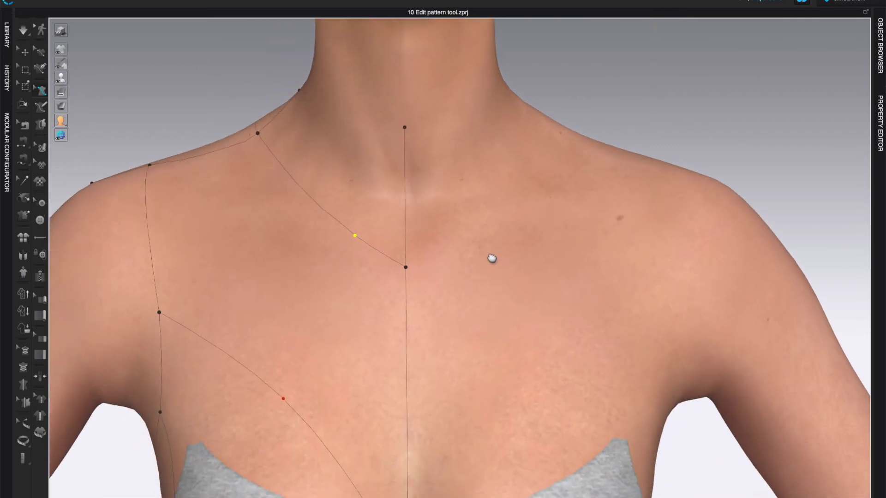
{"action": "mouse_move", "coordinate": [406, 267]}
{"action": "left_mouse_down"}
{"action": "mouse_move", "coordinate": [407, 290]}
{"action": "mouse_move", "coordinate": [405, 259]}
{"action": "left_mouse_up"}
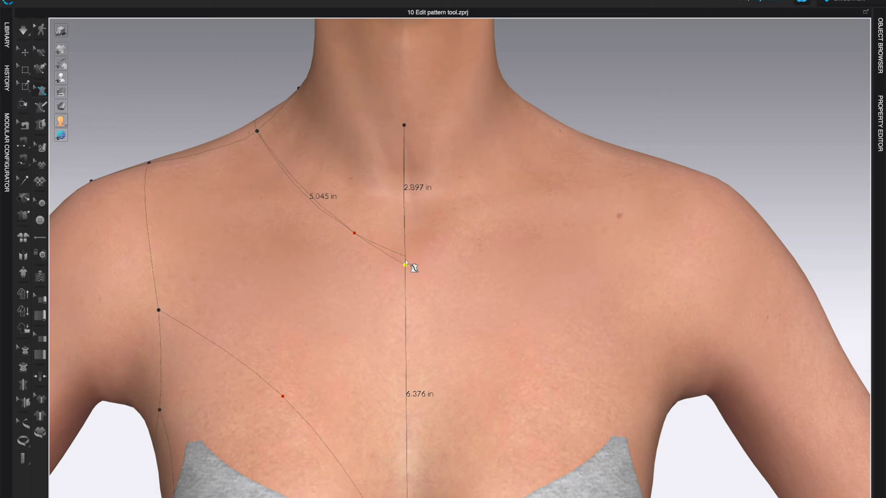
{"action": "left_click_drag", "start_coordinate": [406, 262], "coordinate": [412, 266]}
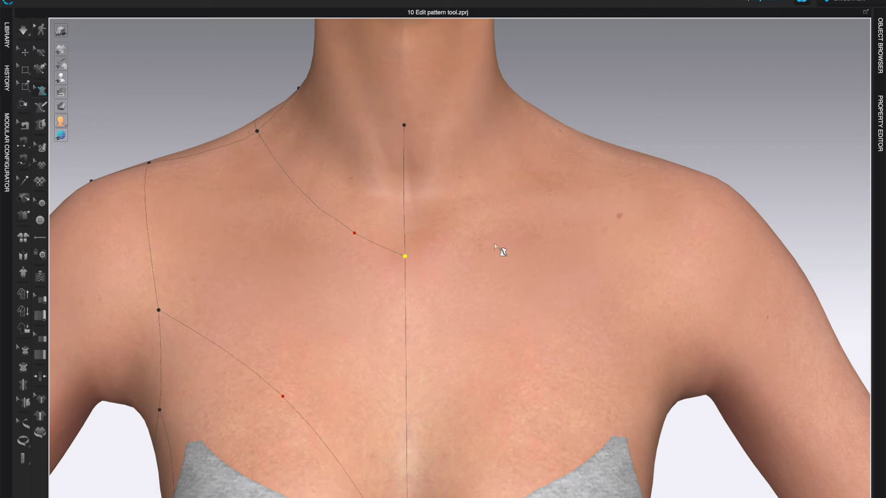
- Select the centre front line segments from the neckline to the hem together with the front hem
{"action": "scroll", "coordinate": [500, 247], "scroll_direction": "down", "scroll_amount": 5}
{"action": "middle_click_drag", "start_coordinate": [488, 251], "coordinate": [469, 144]}
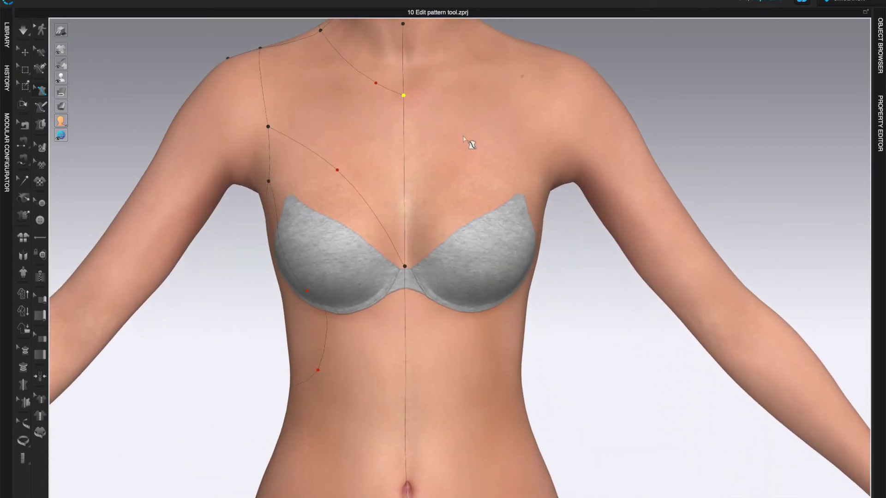
{"action": "scroll", "coordinate": [462, 143], "scroll_direction": "down", "scroll_amount": 2}
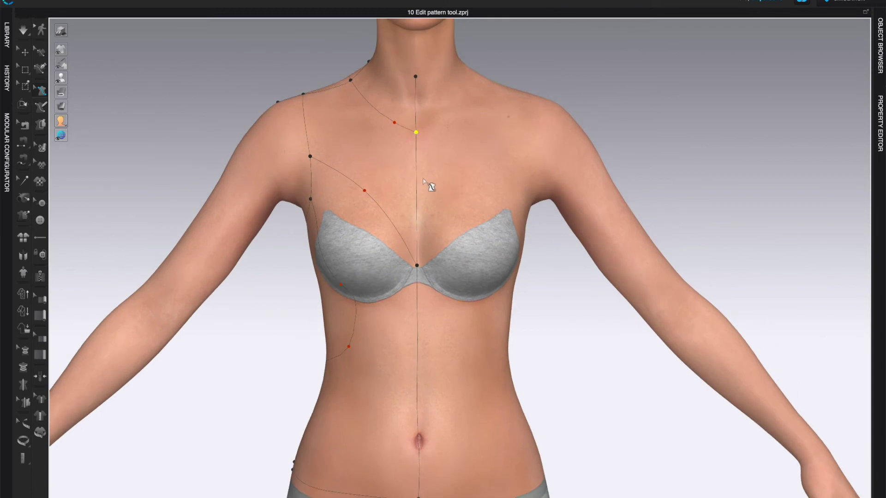
{"action": "right_click", "coordinate": [414, 174]}
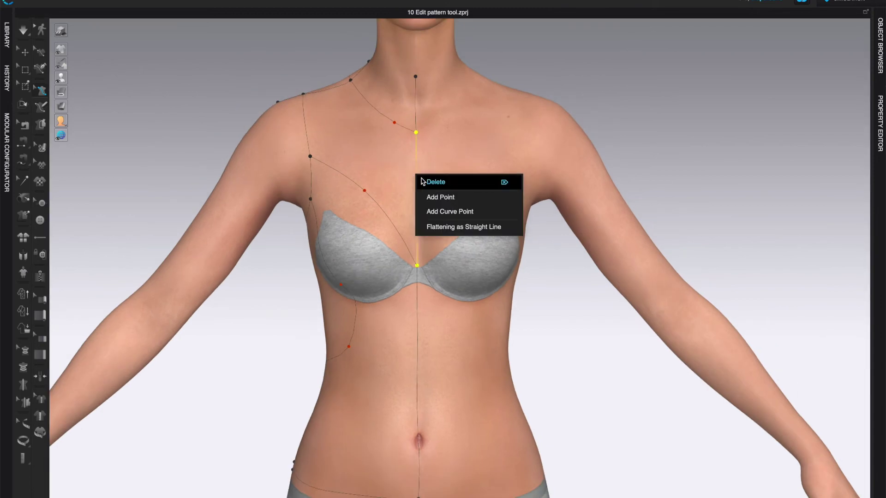
{"action": "left_click", "coordinate": [664, 140]}
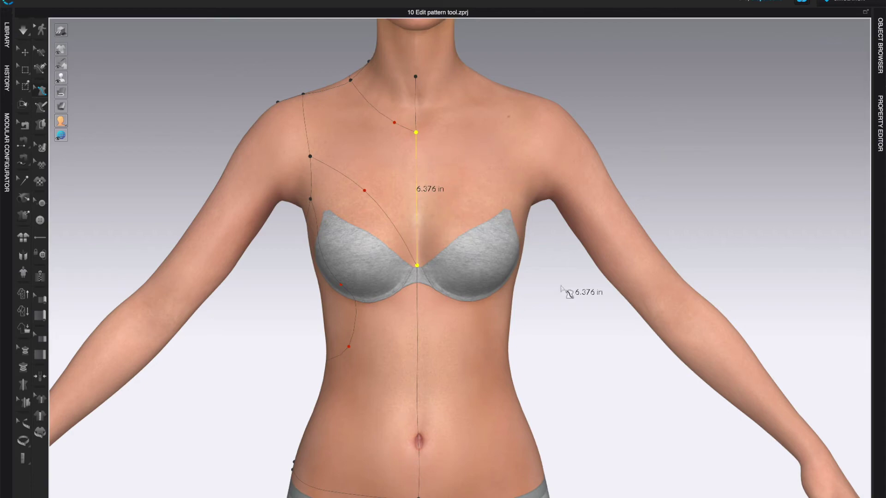
{"action": "scroll", "coordinate": [568, 290], "scroll_direction": "down", "scroll_amount": 1}
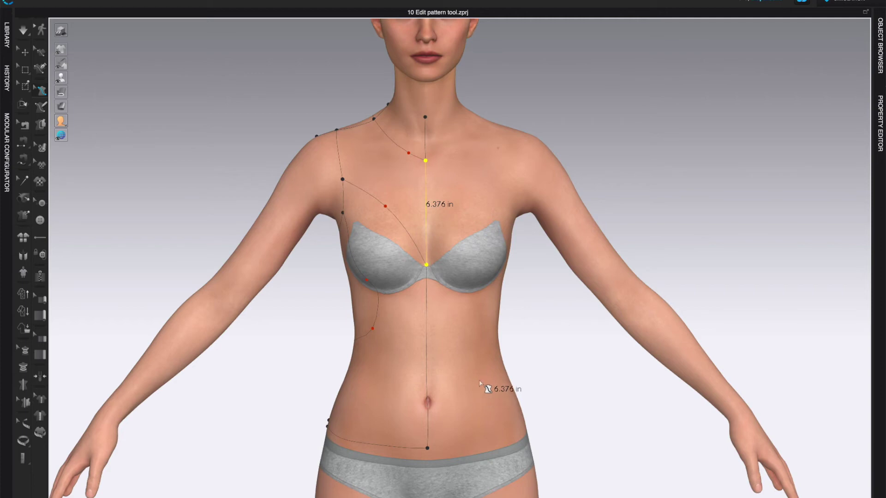
{"action": "right_click_drag", "start_coordinate": [500, 310], "coordinate": [680, 295]}
{"action": "right_click_drag", "start_coordinate": [506, 350], "coordinate": [352, 343]}
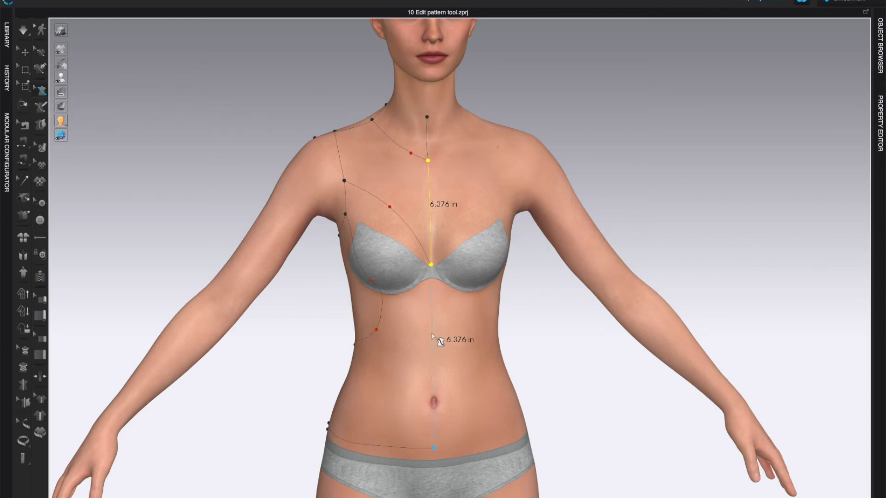
{"action": "scroll", "coordinate": [552, 346], "scroll_direction": "up", "scroll_amount": 3}
{"action": "middle_click_drag", "start_coordinate": [551, 346], "coordinate": [410, 368]}
{"action": "left_click", "coordinate": [394, 356]}
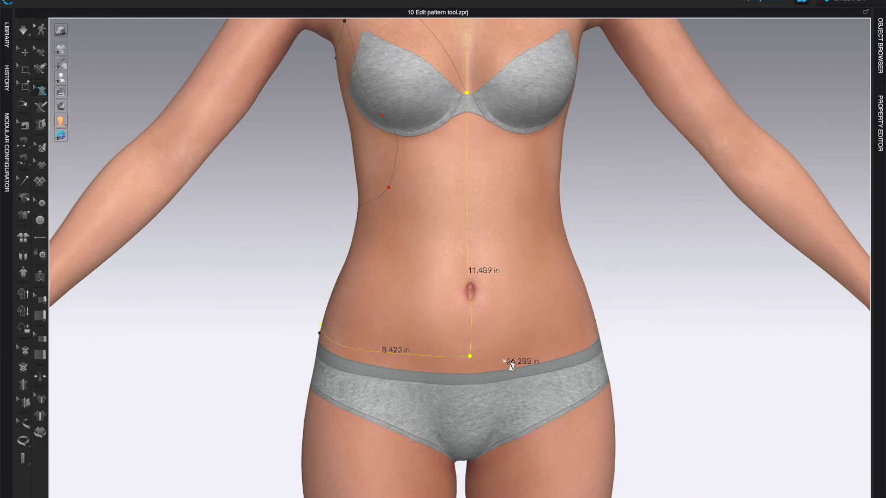
- Add the back hem, centre back line and short diagonal back line to the selection and set all selected lines to Flattening as Straight Line
{"action": "right_click_drag", "start_coordinate": [405, 308], "coordinate": [561, 306]}
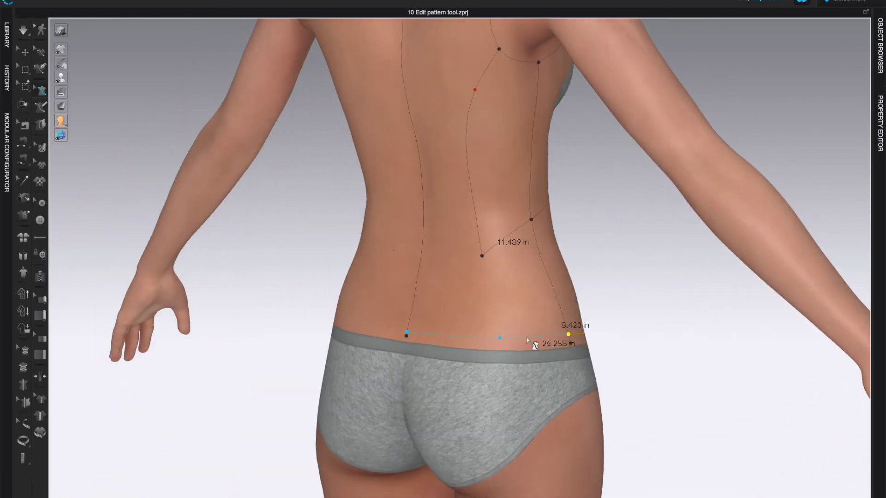
{"action": "right_click_drag", "start_coordinate": [462, 333], "coordinate": [492, 311]}
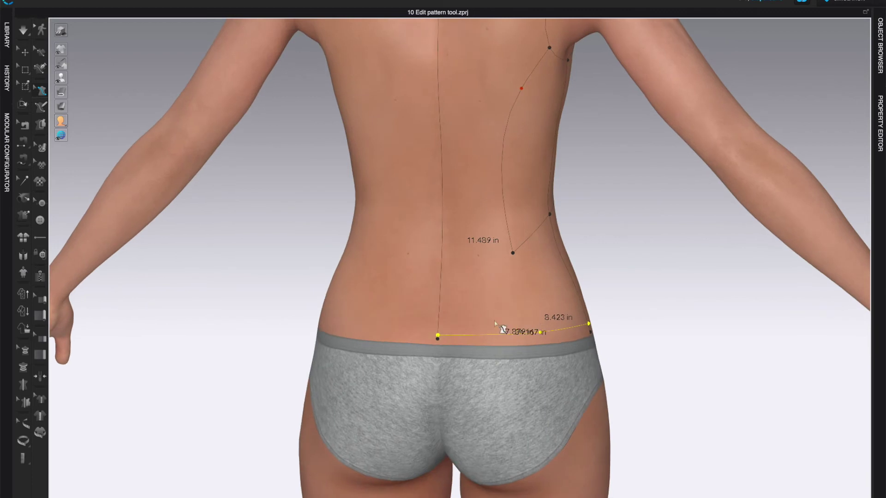
{"action": "left_click", "coordinate": [438, 286], "text": "shift"}
{"action": "left_click", "coordinate": [535, 231], "text": "shift"}
{"action": "scroll", "coordinate": [681, 267], "scroll_direction": "down", "scroll_amount": 3}
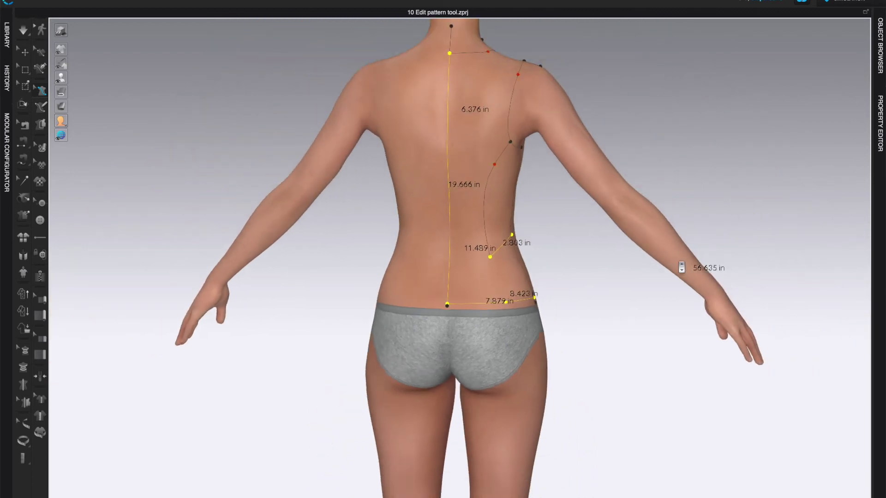
{"action": "middle_click_drag", "start_coordinate": [681, 268], "coordinate": [656, 328]}
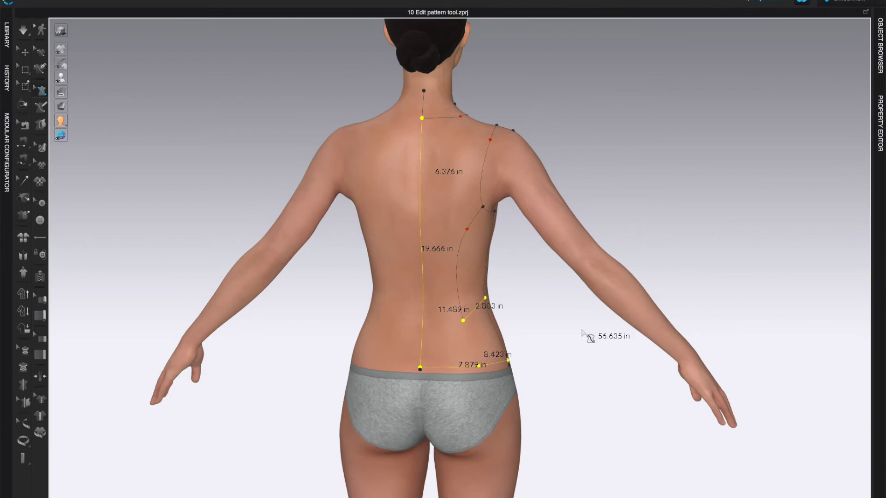
{"action": "right_click", "coordinate": [421, 298]}
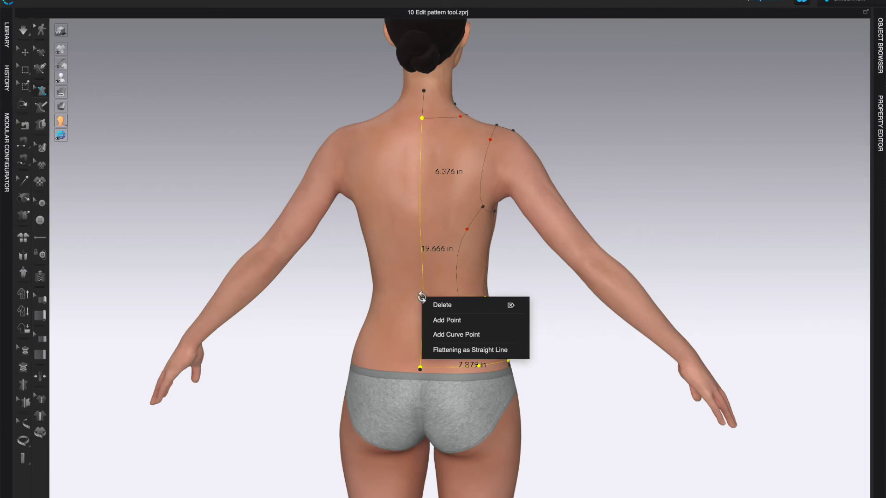
{"action": "left_click", "coordinate": [464, 350]}
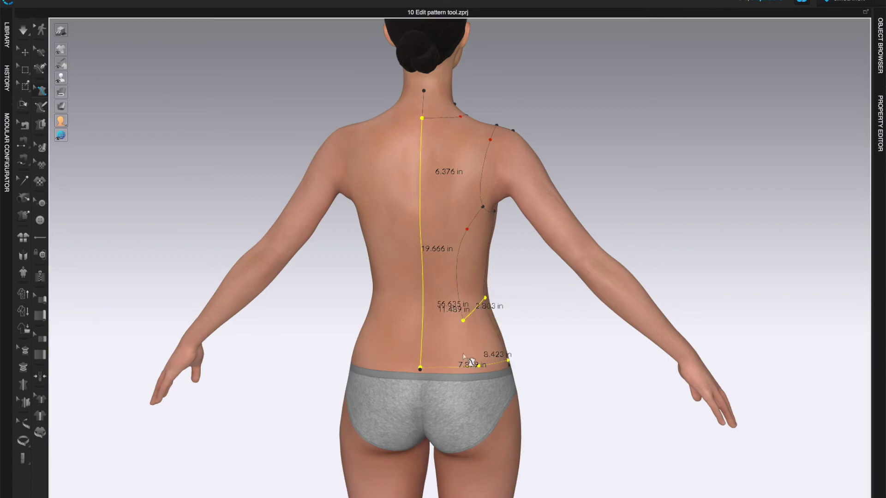
{"action": "right_click_drag", "start_coordinate": [597, 360], "coordinate": [556, 300]}
{"action": "left_click", "coordinate": [641, 224]}
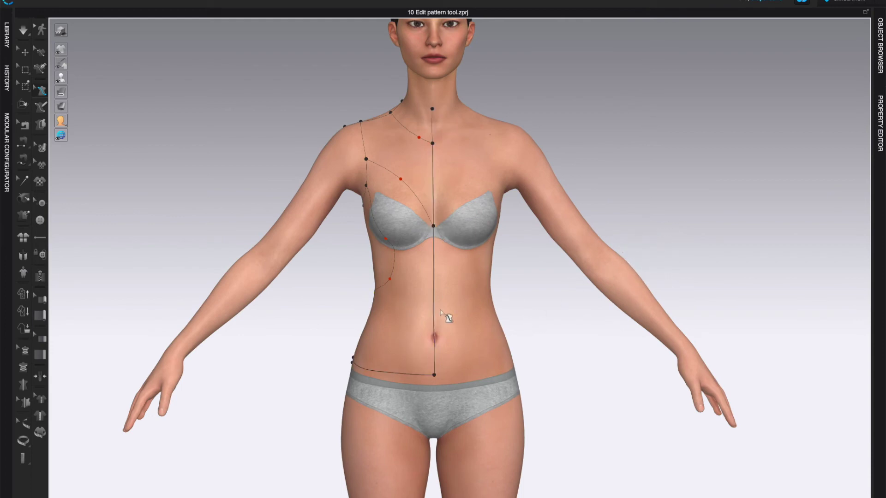
{"action": "scroll", "coordinate": [503, 295], "scroll_direction": "up", "scroll_amount": 3}
{"action": "middle_click_drag", "start_coordinate": [451, 286], "coordinate": [586, 287]}
{"action": "right_click_drag", "start_coordinate": [468, 341], "coordinate": [593, 361]}
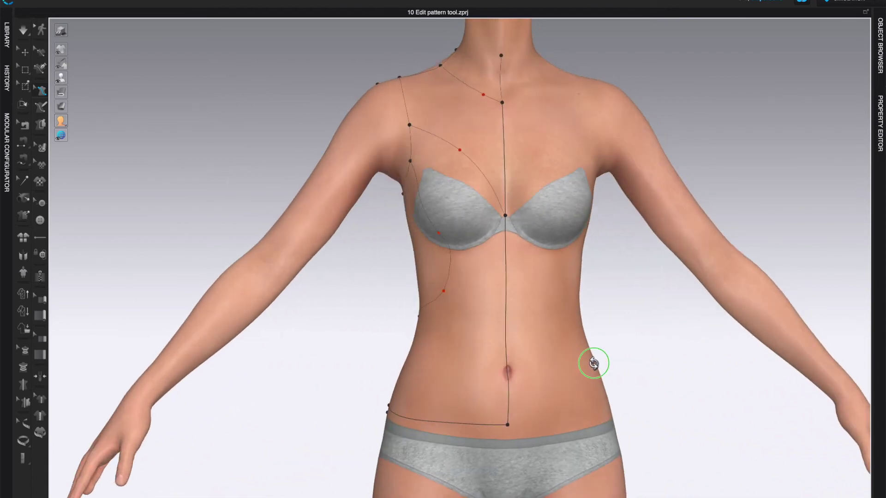
{"action": "scroll", "coordinate": [569, 286], "scroll_direction": "down", "scroll_amount": 1}
{"action": "right_click_drag", "start_coordinate": [589, 303], "coordinate": [598, 307]}
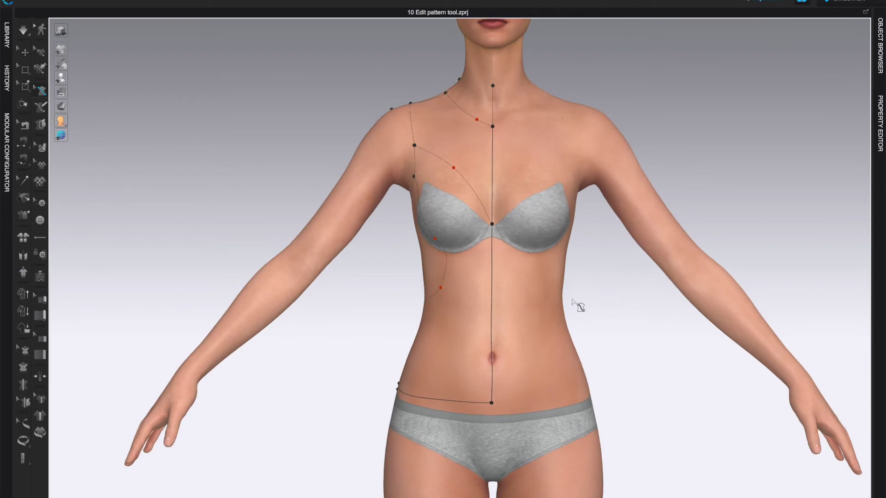
{"action": "right_click_drag", "start_coordinate": [550, 282], "coordinate": [590, 302]}
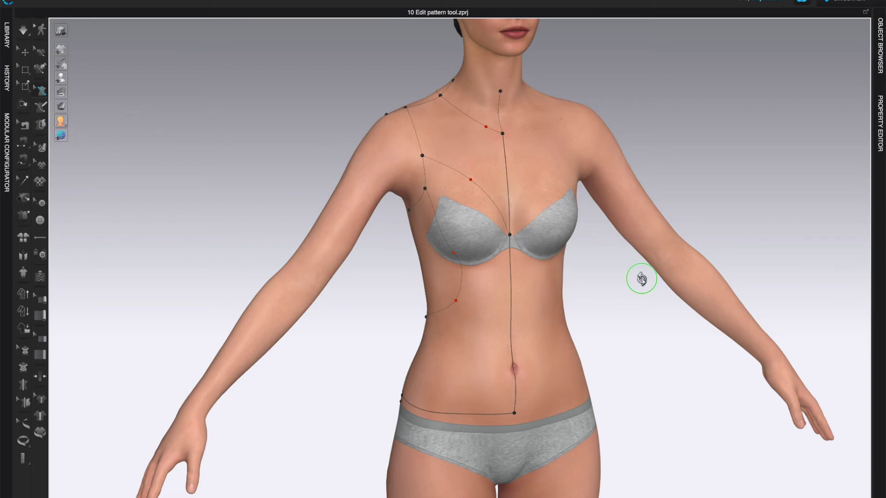
{"action": "right_click_drag", "start_coordinate": [647, 286], "coordinate": [611, 277]}
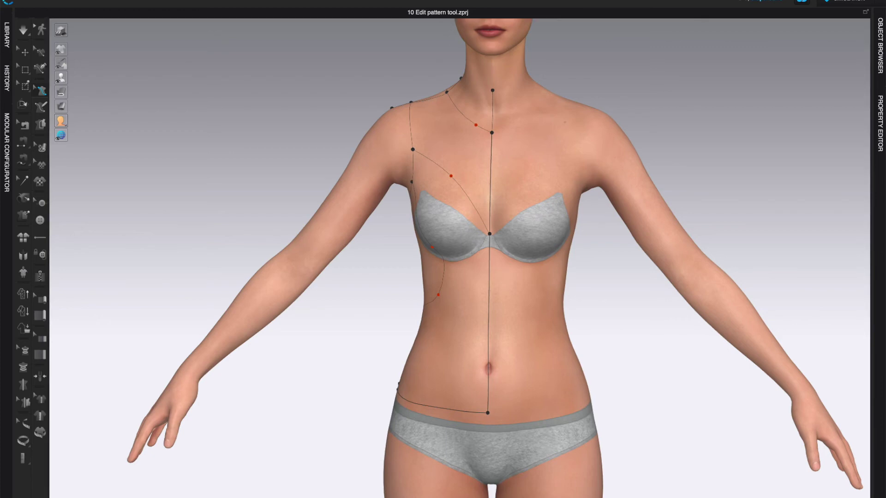
- Show the 2D pattern window beside the 3D view with the whole avatar silhouette in frame
{"action": "key", "text": "Tab"}
{"action": "scroll", "coordinate": [655, 159], "scroll_direction": "down", "scroll_amount": 3}
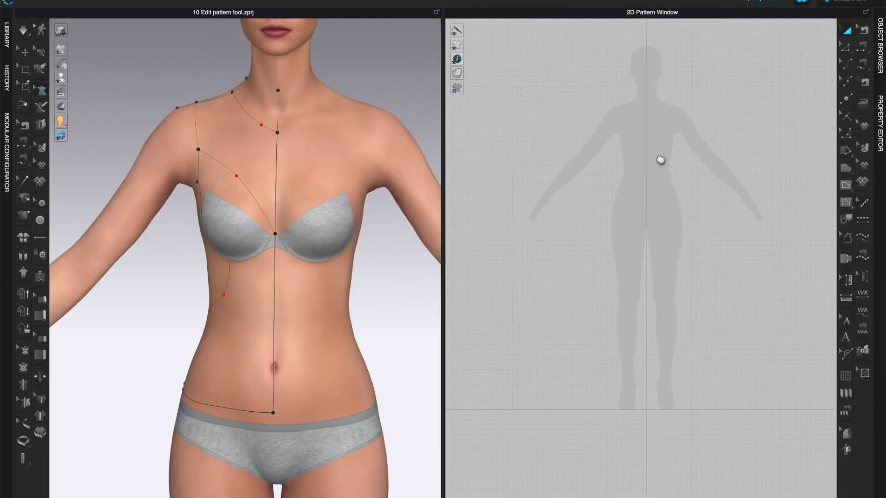
{"action": "right_click_drag", "start_coordinate": [395, 232], "coordinate": [396, 235]}
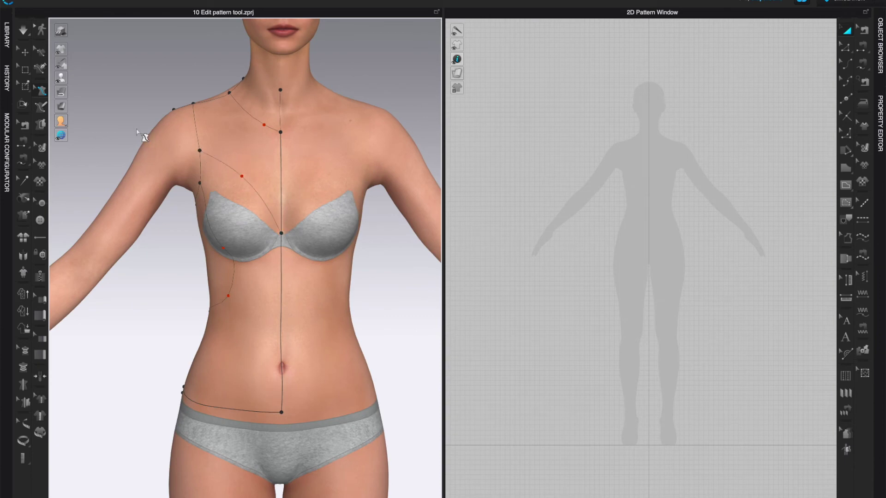
- Flatten only the front yoke area into a pattern piece with the Flatten tool and delete that piece
{"action": "left_click", "coordinate": [40, 125]}
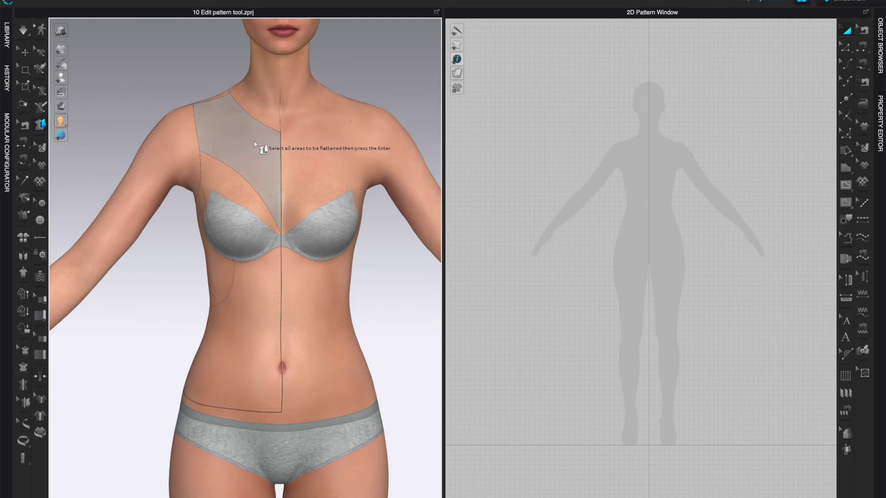
{"action": "left_click", "coordinate": [242, 144]}
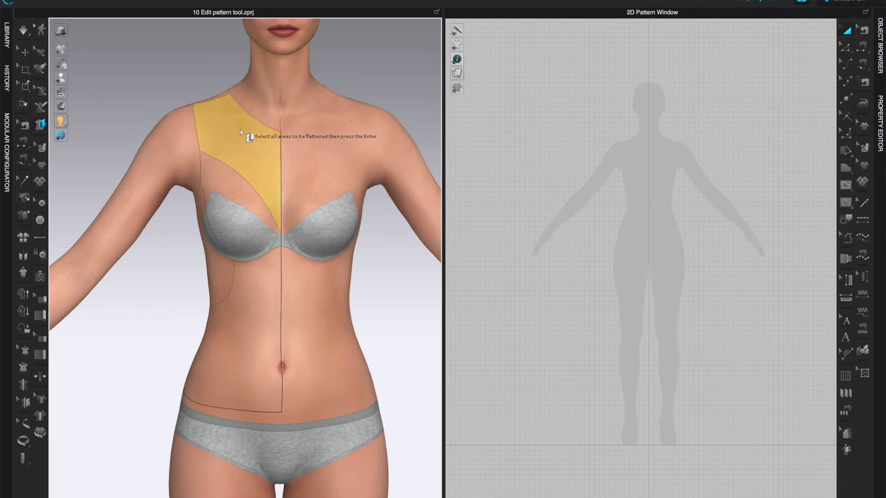
{"action": "key", "text": "Return"}
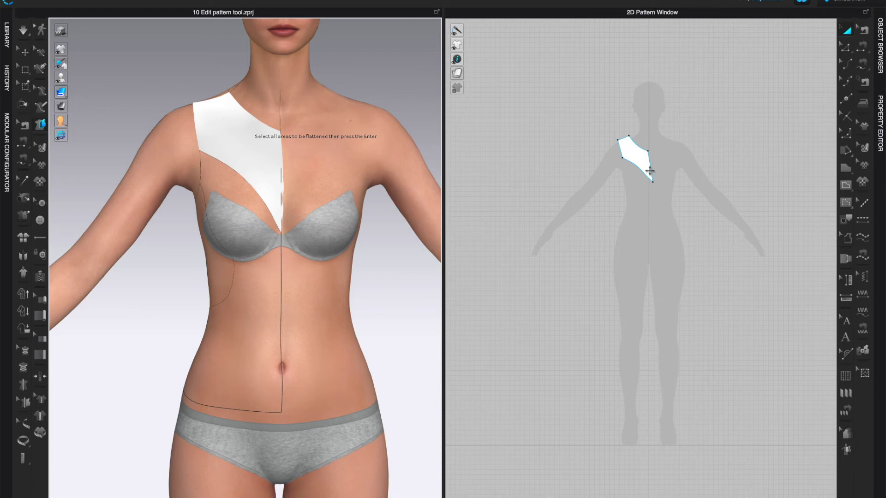
{"action": "key", "text": "Delete"}
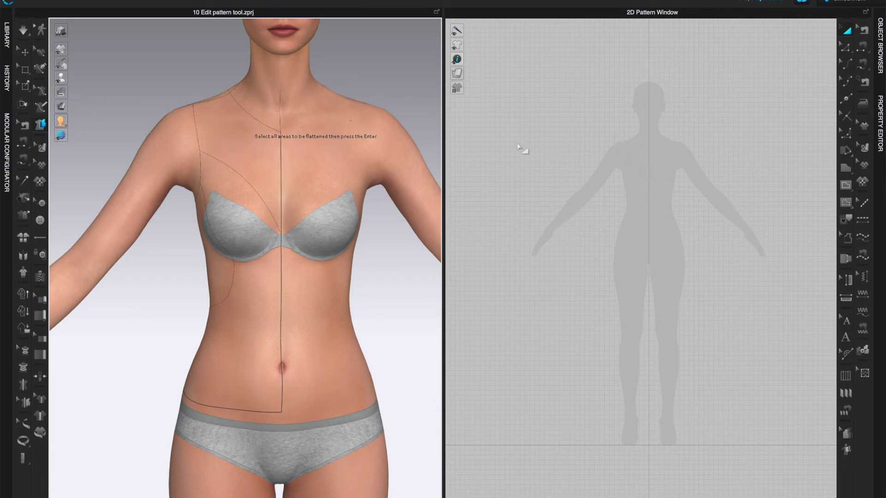
- Flatten all enclosed front, side and back bodice areas on the avatar together into separate pattern pieces
{"action": "mouse_move", "coordinate": [403, 212]}
{"action": "right_mouse_down"}
{"action": "mouse_move", "coordinate": [459, 203]}
{"action": "mouse_move", "coordinate": [401, 200]}
{"action": "right_mouse_up"}
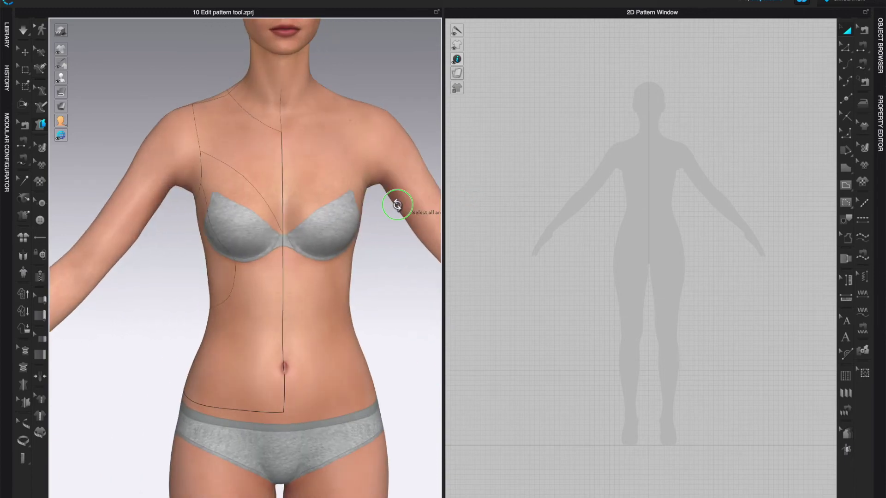
{"action": "left_click", "coordinate": [249, 152]}
{"action": "left_click", "coordinate": [270, 313]}
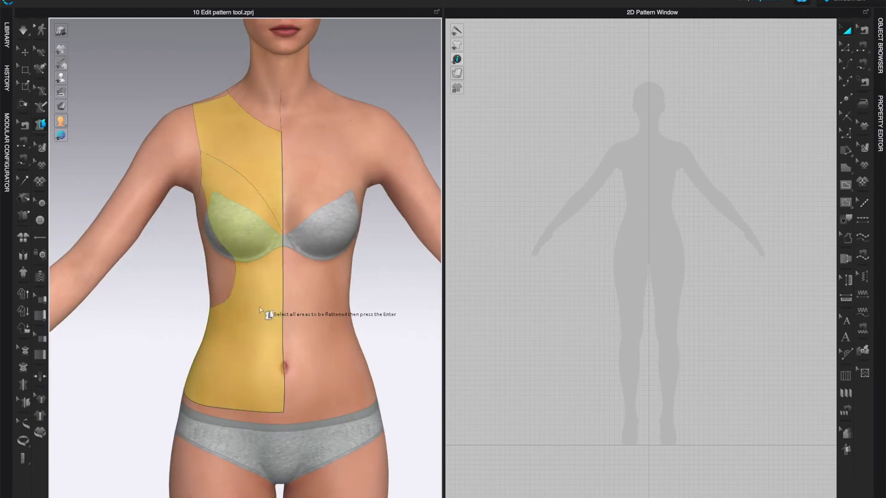
{"action": "right_click_drag", "start_coordinate": [344, 314], "coordinate": [419, 306]}
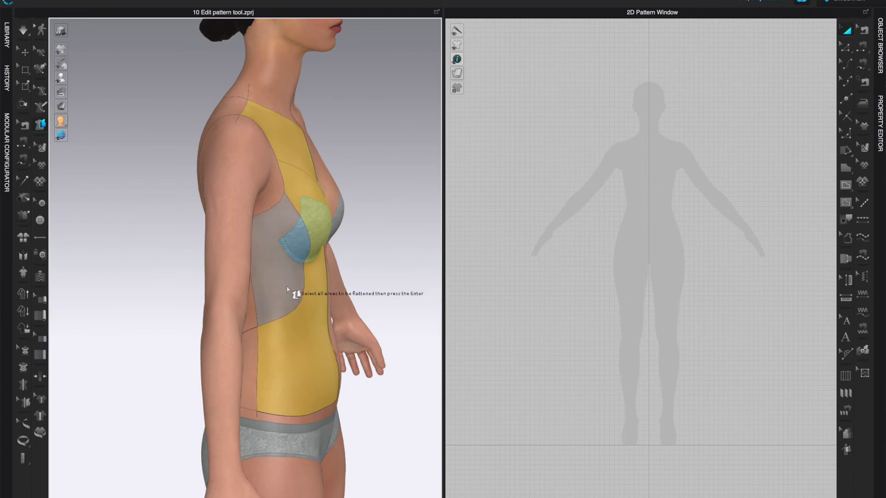
{"action": "right_click_drag", "start_coordinate": [362, 336], "coordinate": [431, 332]}
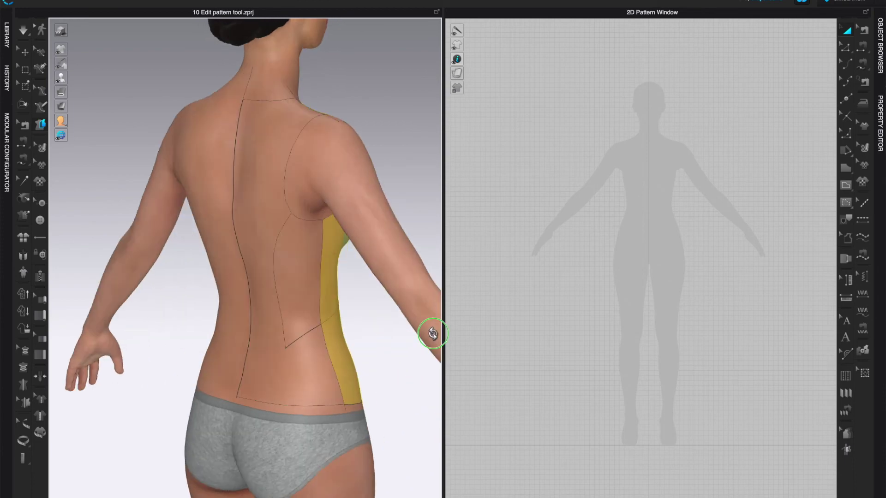
{"action": "left_click", "coordinate": [317, 363]}
{"action": "right_click_drag", "start_coordinate": [389, 214], "coordinate": [242, 213]}
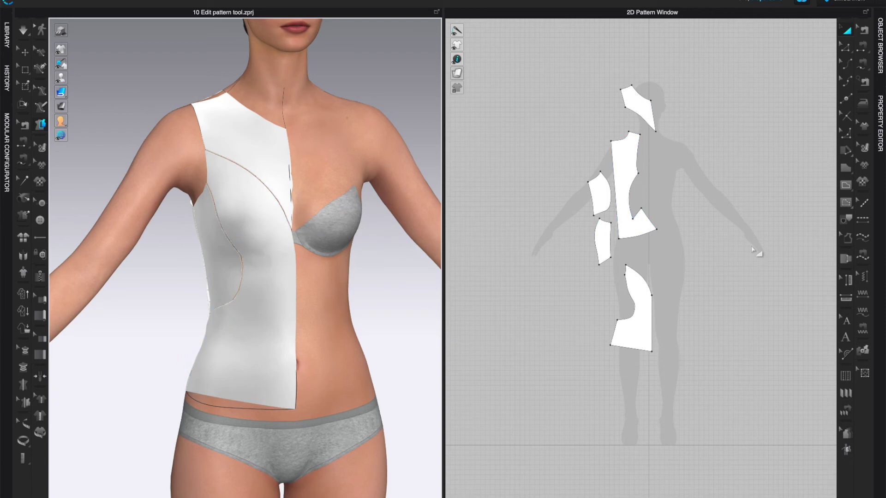
{"action": "scroll", "coordinate": [753, 250], "scroll_direction": "up", "scroll_amount": 3}
{"action": "scroll", "coordinate": [695, 202], "scroll_direction": "down", "scroll_amount": 3}
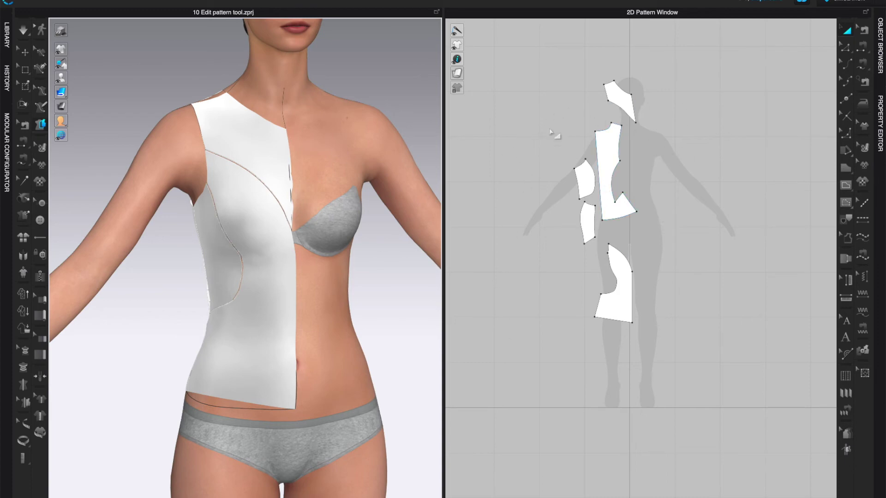
{"action": "left_click", "coordinate": [709, 249]}
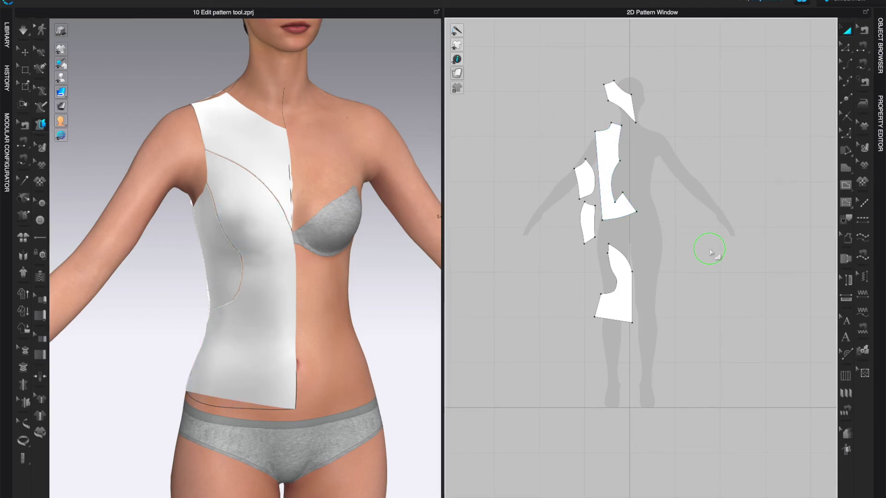
{"action": "right_click", "coordinate": [709, 251]}
{"action": "left_click", "coordinate": [791, 88]}
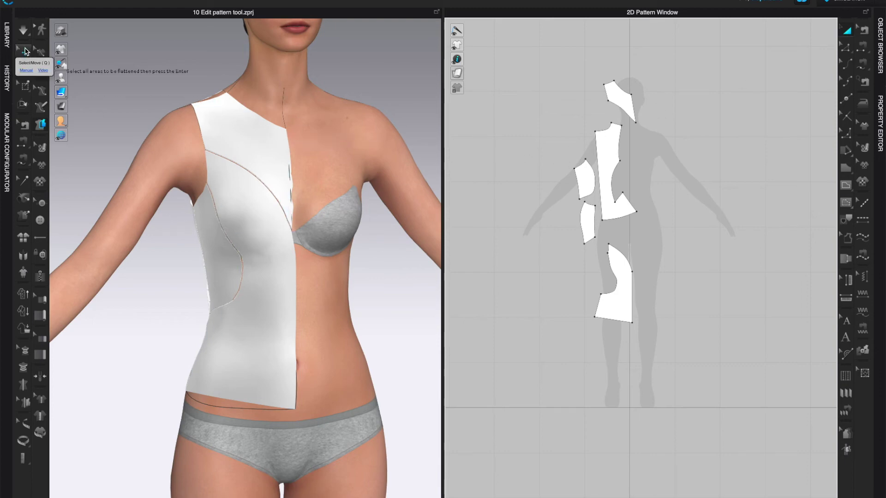
- Select all five flattened pieces in the 2D pattern window with Select/Move and shift them together clear of the avatar silhouette's body
{"action": "left_click", "coordinate": [25, 51]}
{"action": "left_click", "coordinate": [248, 142]}
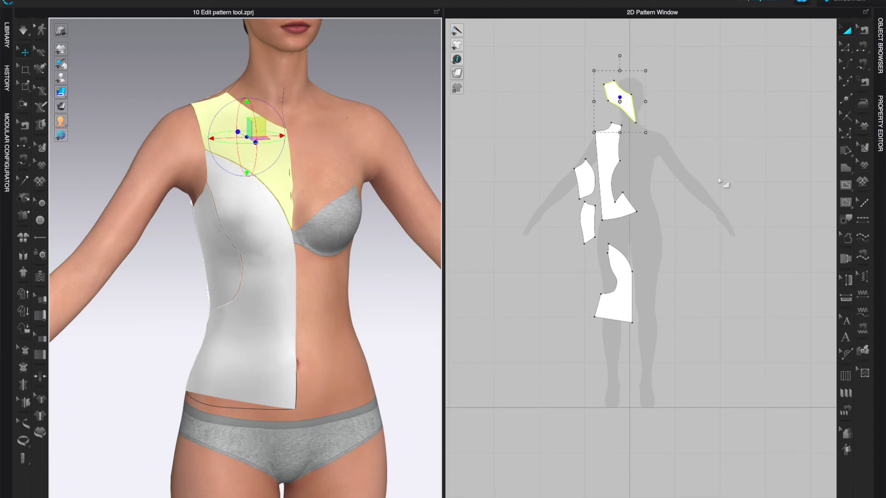
{"action": "left_click_drag", "start_coordinate": [540, 51], "coordinate": [692, 360]}
{"action": "left_click_drag", "start_coordinate": [618, 286], "coordinate": [533, 299]}
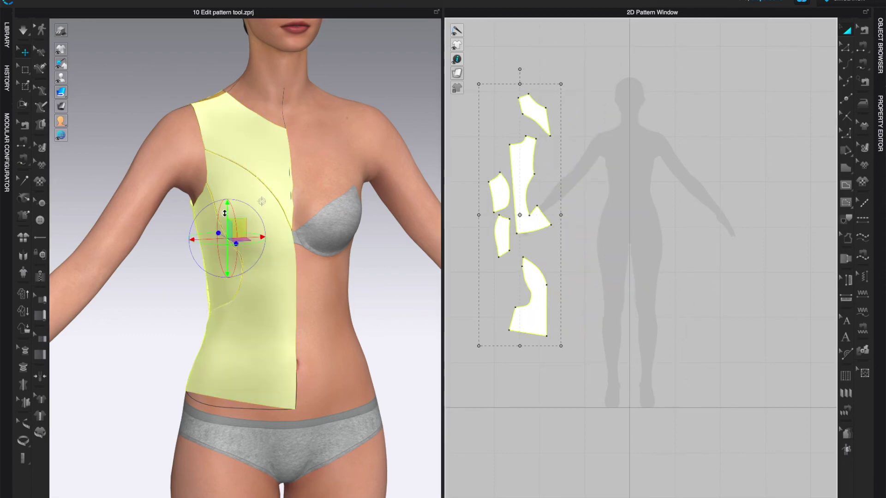
{"action": "left_click", "coordinate": [410, 61]}
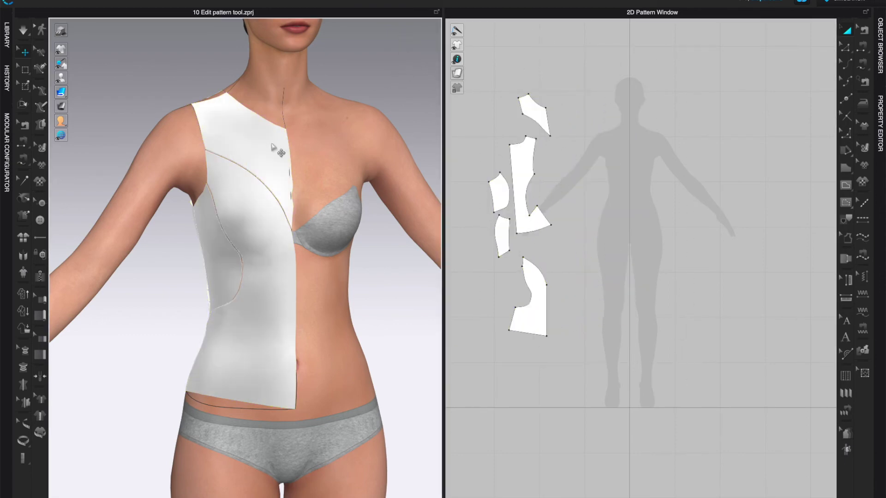
- Place the front yoke piece on the silhouette's chest, rotated until its centre front edge is vertical and aligned with the silhouette's centre line
{"action": "left_click", "coordinate": [247, 126]}
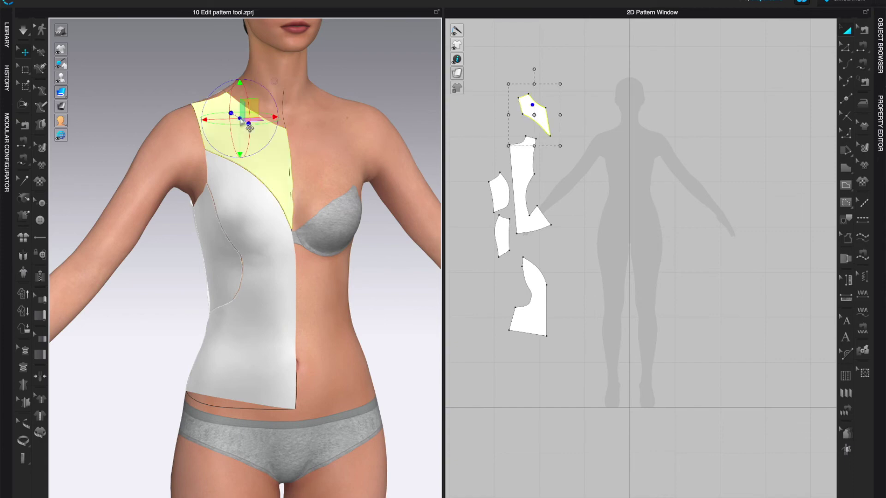
{"action": "right_click", "coordinate": [563, 158]}
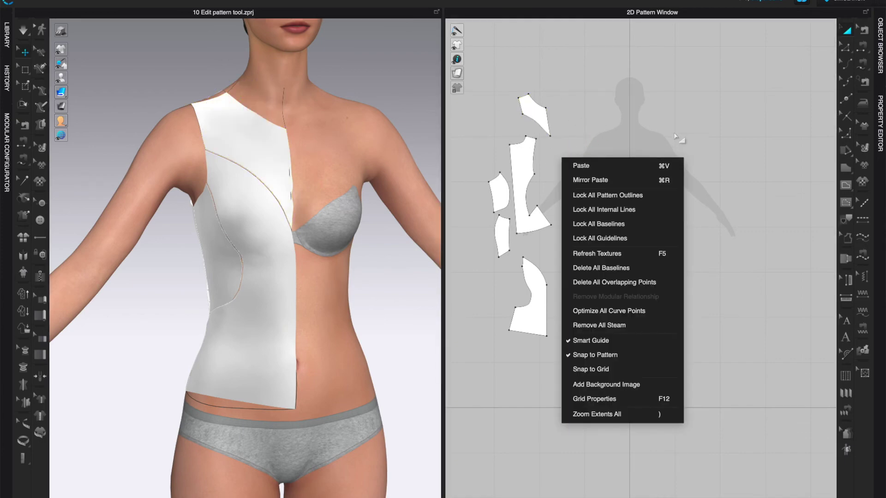
{"action": "left_click", "coordinate": [677, 141]}
{"action": "left_click", "coordinate": [282, 146]}
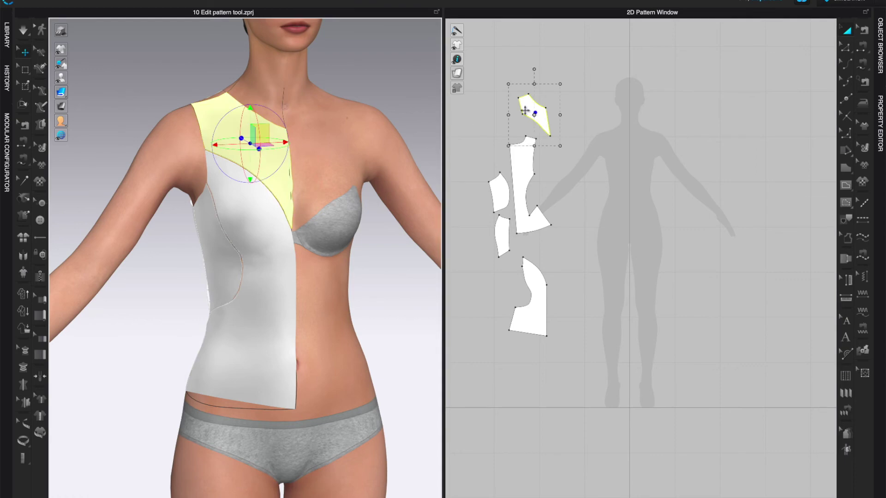
{"action": "left_click_drag", "start_coordinate": [535, 113], "coordinate": [613, 146]}
{"action": "scroll", "coordinate": [701, 168], "scroll_direction": "up", "scroll_amount": 4}
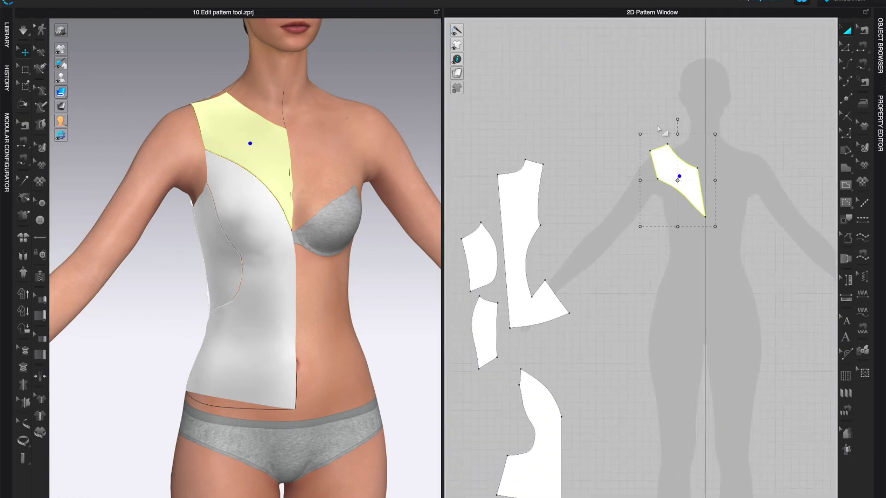
{"action": "left_click_drag", "start_coordinate": [677, 119], "coordinate": [685, 119]}
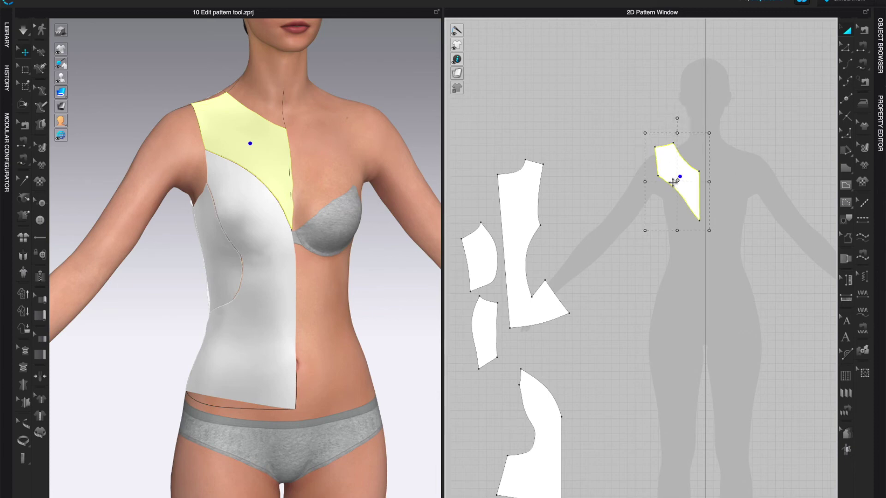
{"action": "left_click_drag", "start_coordinate": [676, 165], "coordinate": [682, 182]}
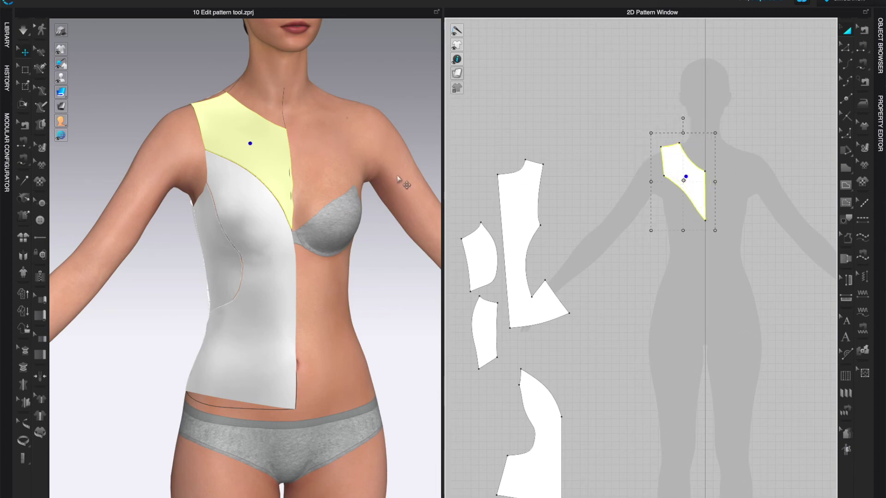
- Place the lower front piece directly under the front yoke on the silhouette's centre line, and the side front piece beside it
{"action": "left_click", "coordinate": [261, 208]}
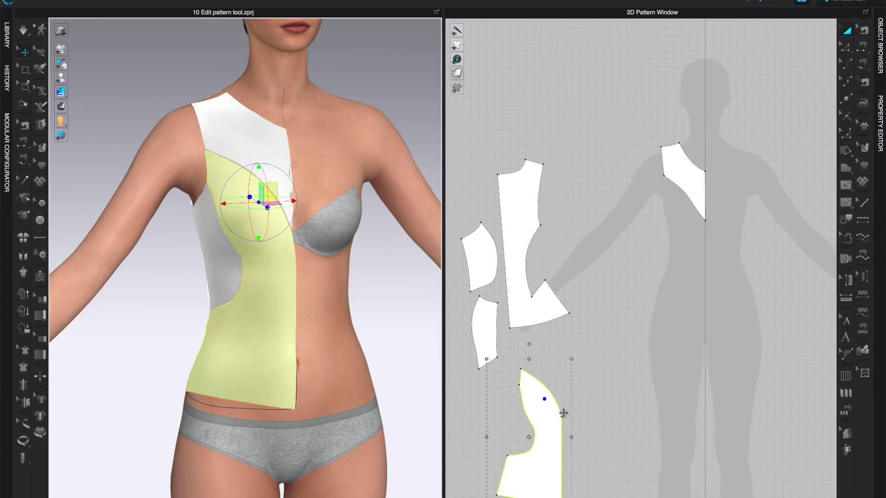
{"action": "left_click_drag", "start_coordinate": [553, 462], "coordinate": [693, 279]}
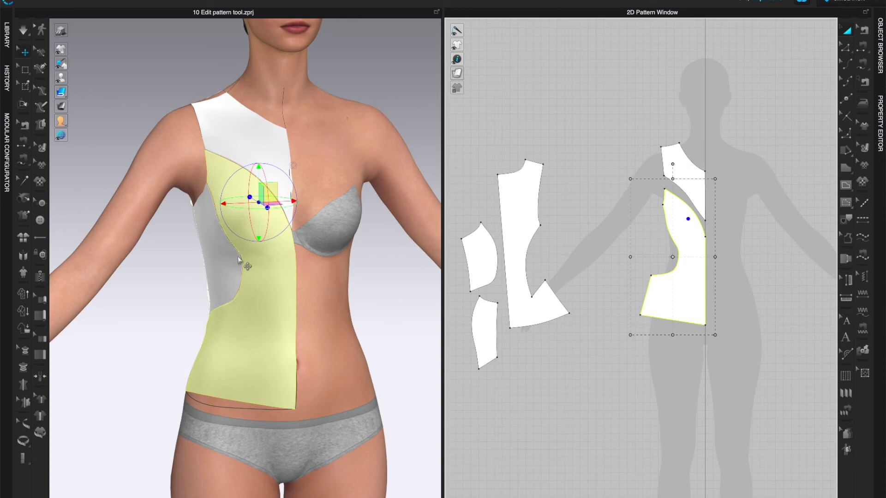
{"action": "left_click", "coordinate": [229, 267]}
{"action": "left_click_drag", "start_coordinate": [487, 254], "coordinate": [650, 236]}
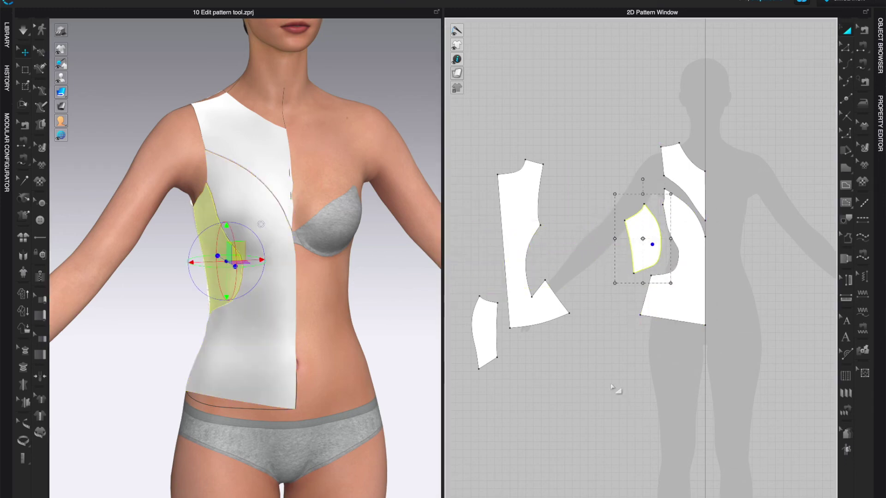
- Move the side back piece up next to the curved side cutout of the back piece in the 2D pattern window
{"action": "right_click_drag", "start_coordinate": [614, 389], "coordinate": [665, 358]}
{"action": "right_click_drag", "start_coordinate": [410, 364], "coordinate": [572, 356]}
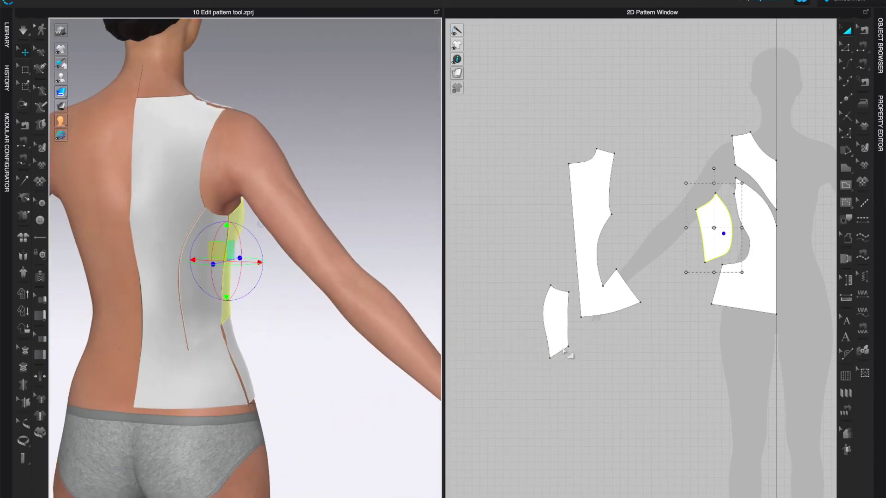
{"action": "left_click", "coordinate": [202, 322]}
{"action": "left_click_drag", "start_coordinate": [565, 312], "coordinate": [636, 226]}
- Rotate the back piece until its centre back edge is vertical, and shift the side back piece close to its side cutout
{"action": "left_click", "coordinate": [162, 156]}
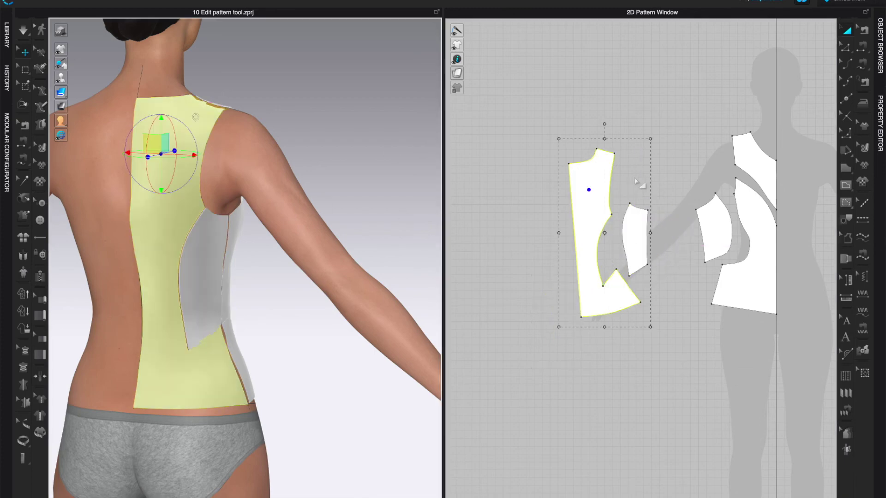
{"action": "mouse_move", "coordinate": [603, 123]}
{"action": "left_mouse_down"}
{"action": "mouse_move", "coordinate": [631, 124]}
{"action": "mouse_move", "coordinate": [610, 121]}
{"action": "left_mouse_up"}
{"action": "mouse_move", "coordinate": [602, 177]}
{"action": "left_mouse_down"}
{"action": "mouse_move", "coordinate": [520, 172]}
{"action": "mouse_move", "coordinate": [589, 178]}
{"action": "left_mouse_up"}
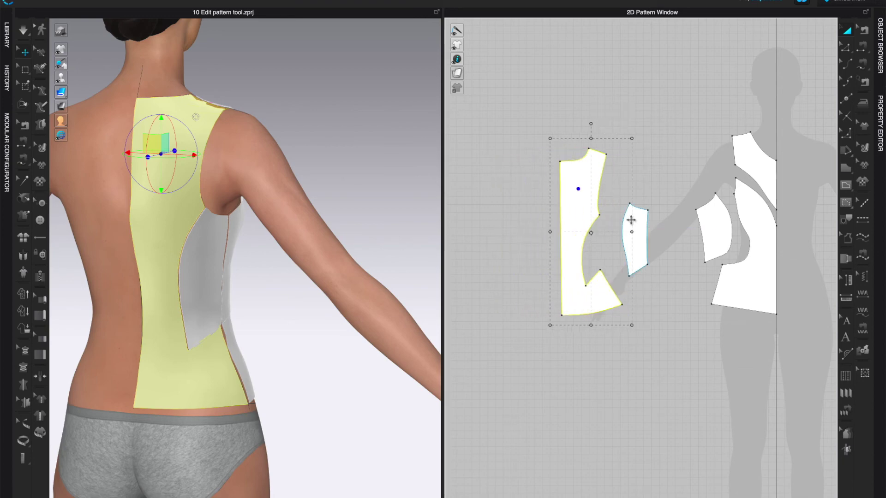
{"action": "left_click_drag", "start_coordinate": [630, 221], "coordinate": [616, 217]}
{"action": "scroll", "coordinate": [674, 366], "scroll_direction": "down", "scroll_amount": 3}
{"action": "scroll", "coordinate": [696, 381], "scroll_direction": "up", "scroll_amount": 1}
{"action": "right_click_drag", "start_coordinate": [695, 382], "coordinate": [619, 368]}
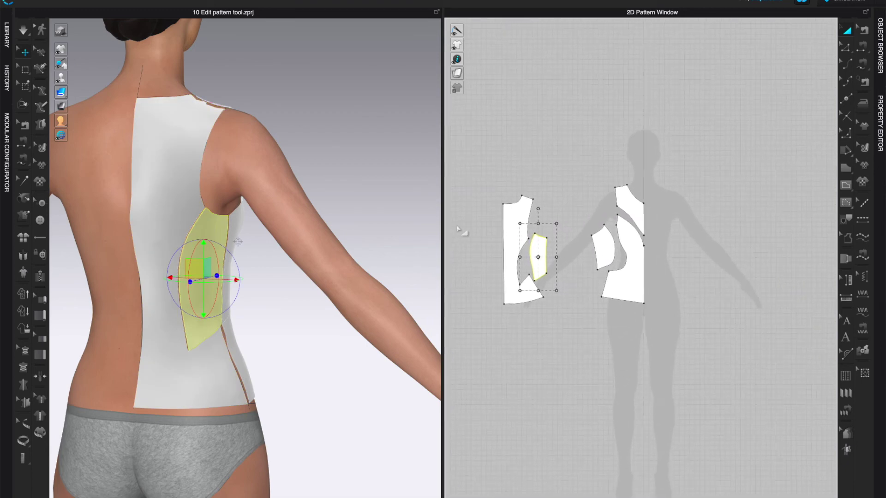
{"action": "left_click", "coordinate": [532, 145]}
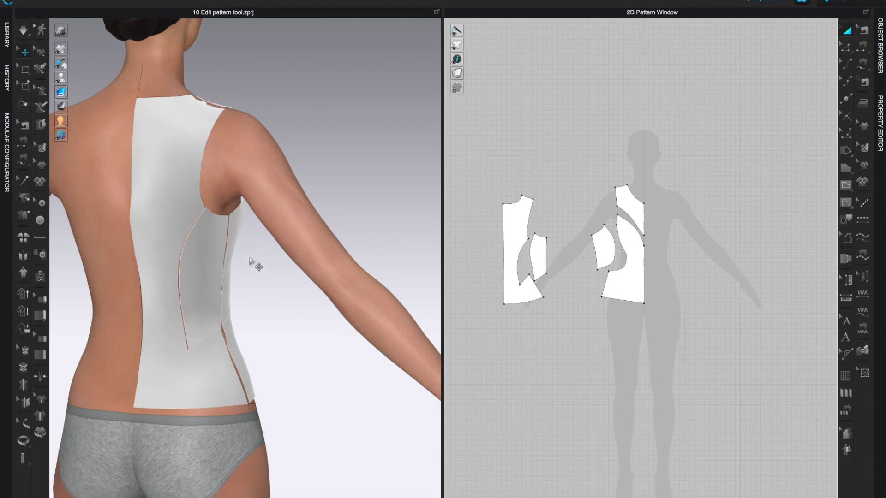
- Simulate the flattened pieces briefly on the avatar and undo the draping
{"action": "key", "text": "space"}
{"action": "key", "text": "space"}
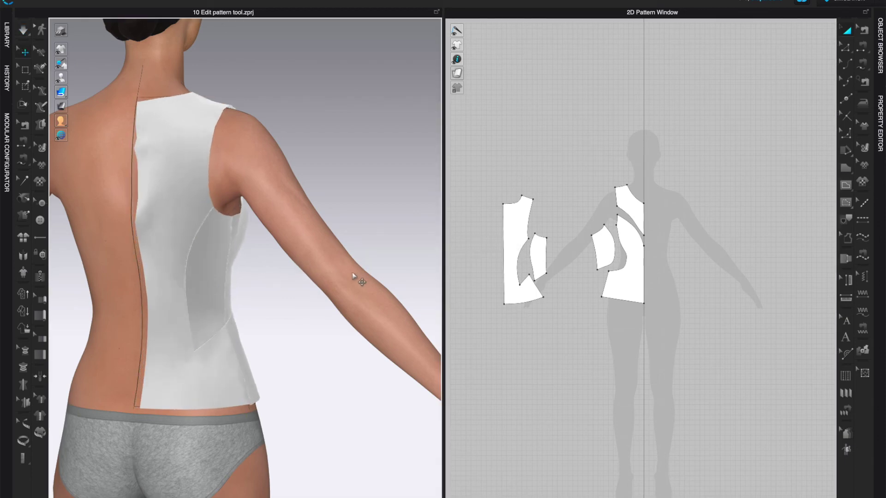
{"action": "key", "text": "ctrl+z"}
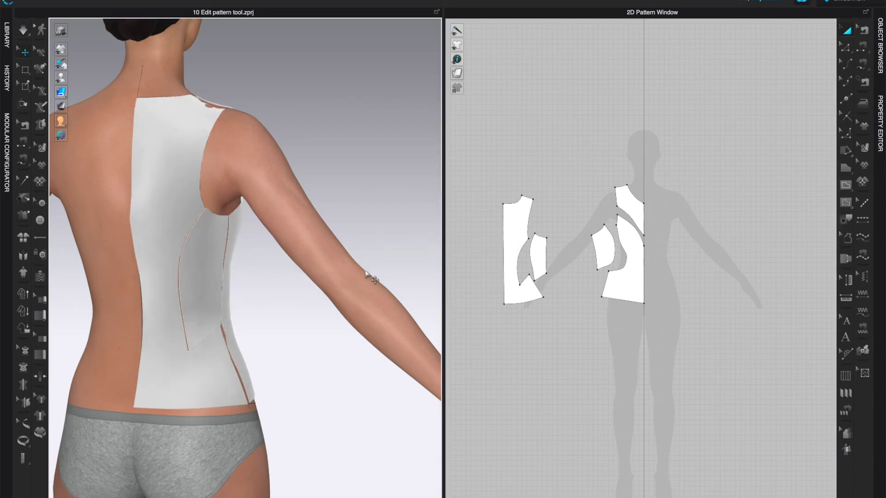
- Display the seams with the Edit Sewing tool and examine how the front, side and back pieces are sewn together
{"action": "left_click", "coordinate": [864, 30]}
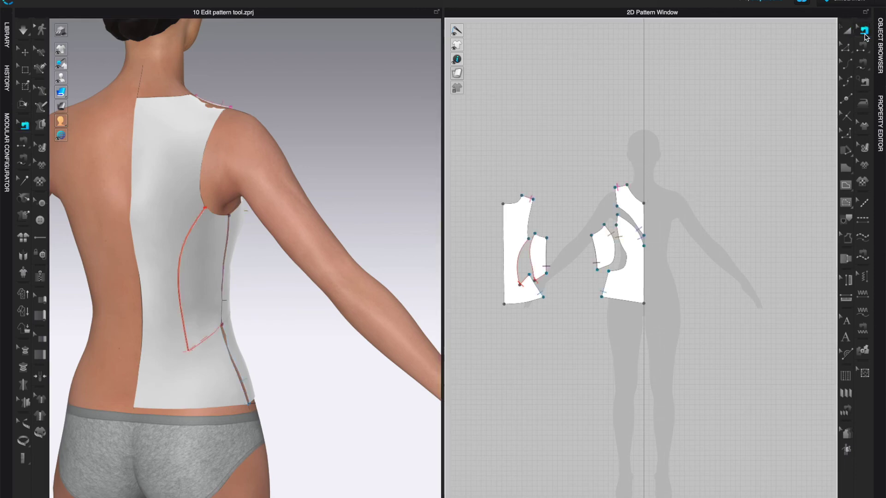
{"action": "scroll", "coordinate": [692, 173], "scroll_direction": "up", "scroll_amount": 3}
{"action": "right_click_drag", "start_coordinate": [702, 261], "coordinate": [822, 228]}
{"action": "left_click", "coordinate": [646, 300]}
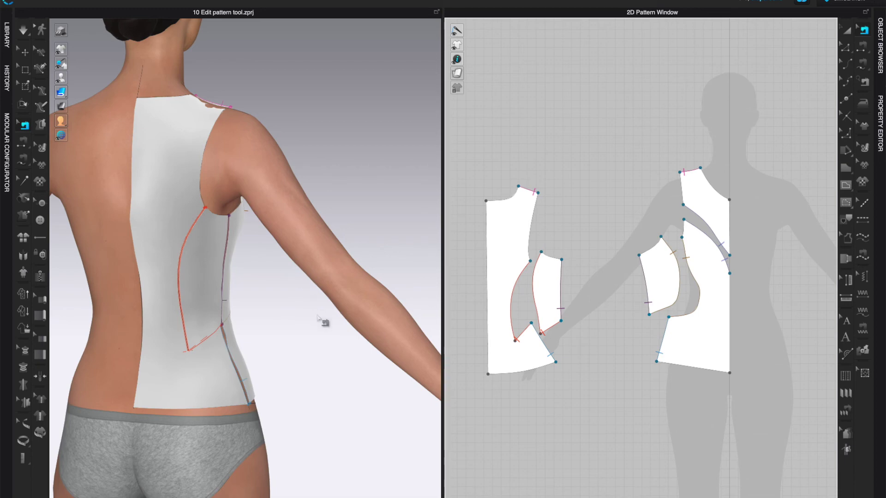
{"action": "right_click_drag", "start_coordinate": [371, 352], "coordinate": [158, 339]}
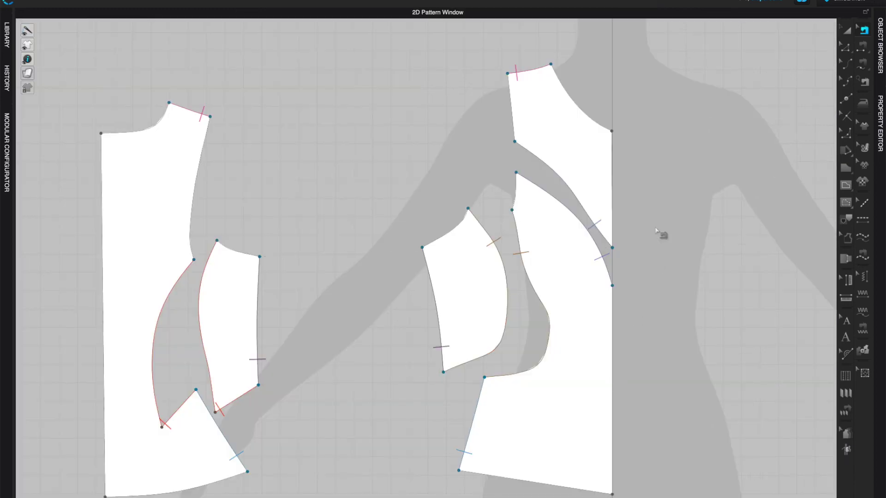
{"action": "scroll", "coordinate": [662, 242], "scroll_direction": "down", "scroll_amount": 5}
{"action": "right_click_drag", "start_coordinate": [778, 252], "coordinate": [571, 235]}
- Select the three front pieces with Transform Pattern and clone them as Symmetric Pattern (with Sewing) on the silhouette's opposite side
{"action": "left_click", "coordinate": [848, 32]}
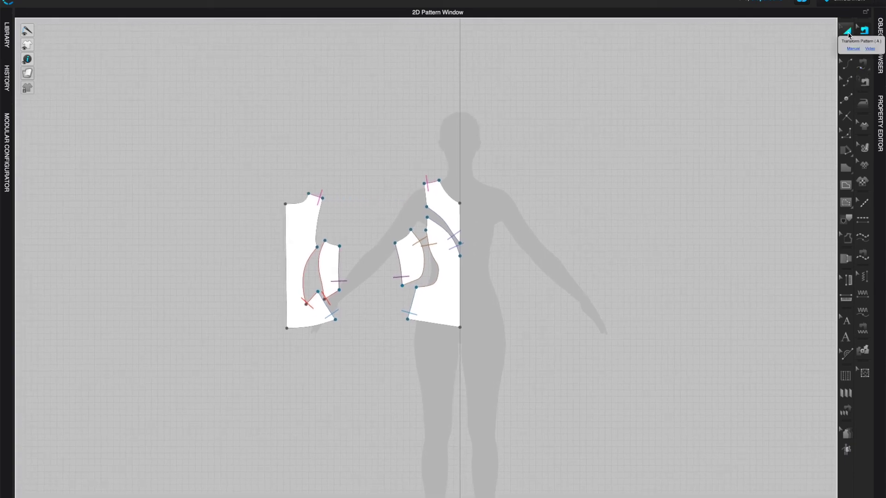
{"action": "left_click", "coordinate": [849, 35]}
{"action": "left_click_drag", "start_coordinate": [400, 122], "coordinate": [494, 391]}
{"action": "right_click", "coordinate": [446, 299]}
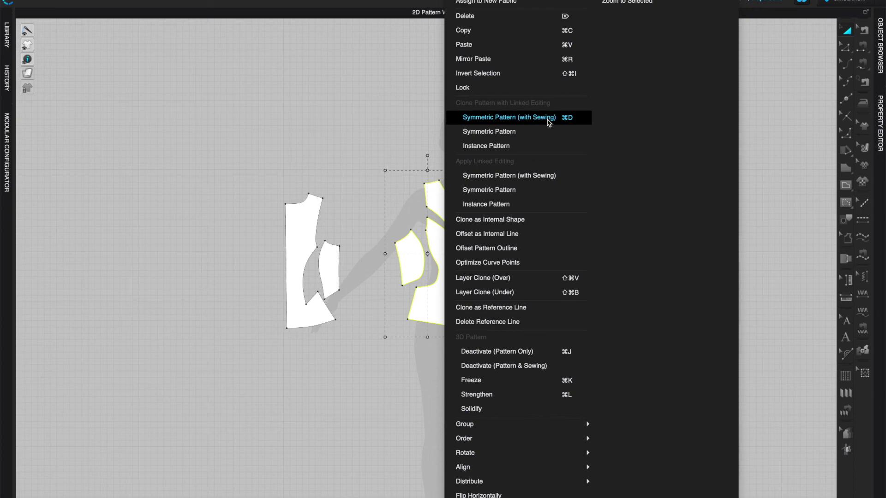
{"action": "left_click", "coordinate": [548, 122]}
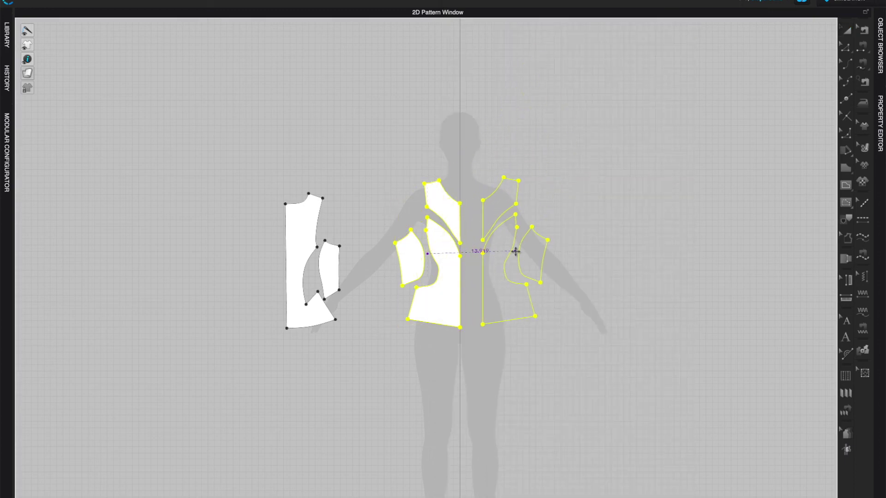
{"action": "left_click", "coordinate": [500, 256]}
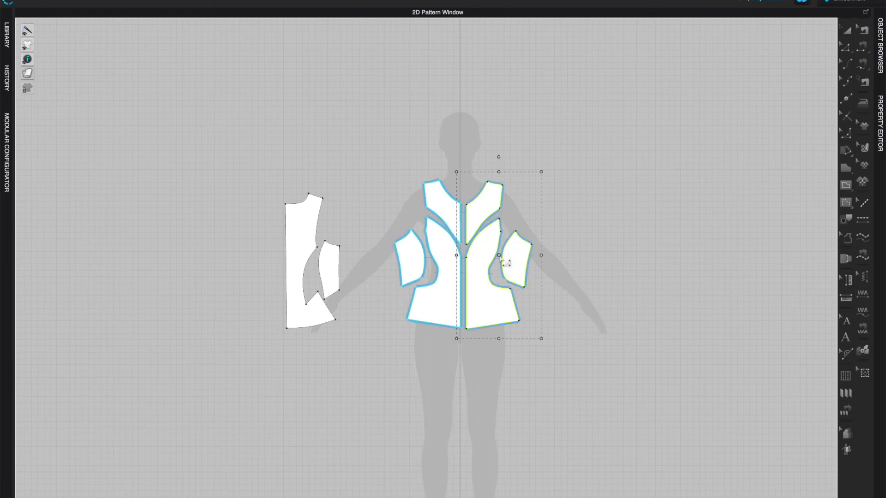
- Clone the back and side back pieces as Symmetric Pattern (with Sewing), level with the originals beyond the mirrored front pieces
{"action": "left_click_drag", "start_coordinate": [234, 143], "coordinate": [361, 365]}
{"action": "right_click", "coordinate": [319, 314]}
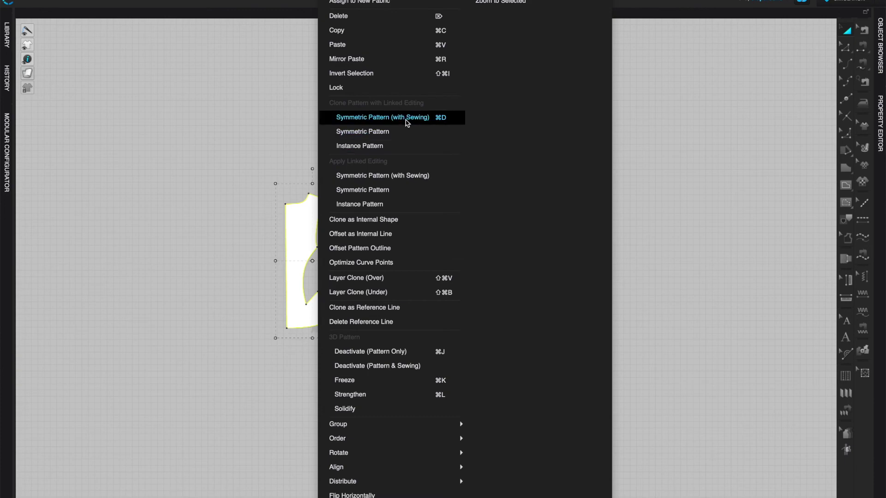
{"action": "left_click", "coordinate": [406, 118]}
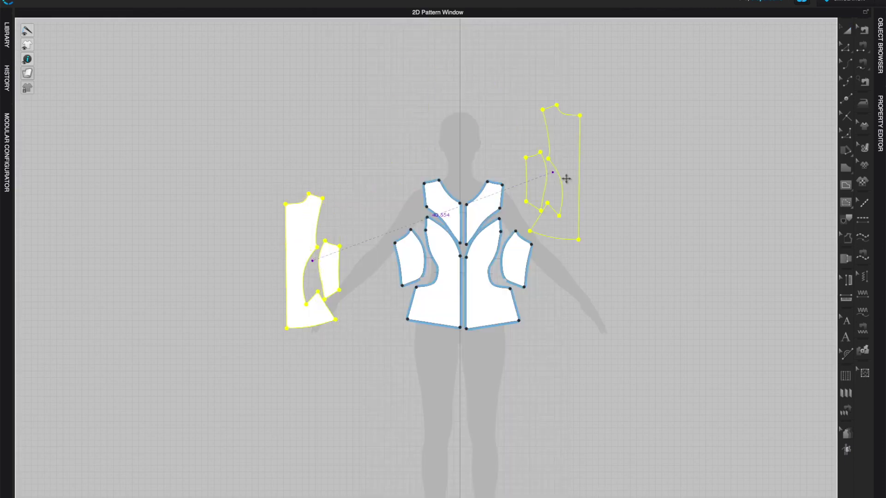
{"action": "left_click", "coordinate": [585, 261]}
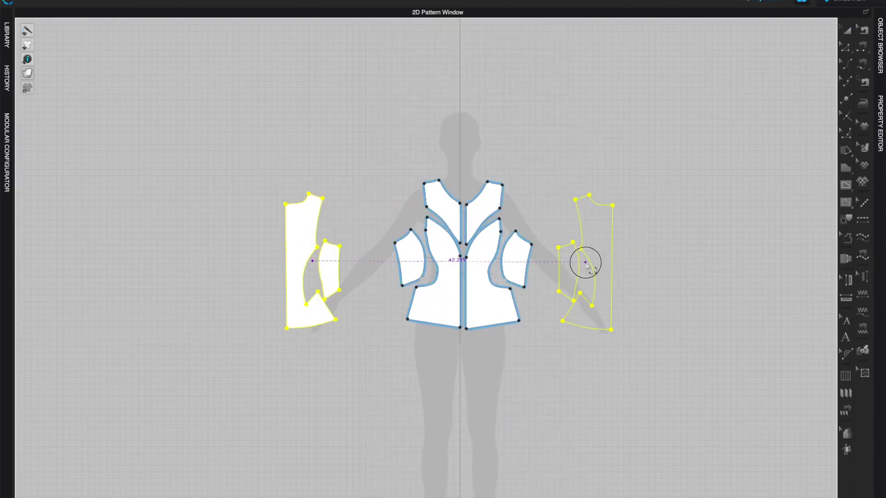
- Select the original back and side back pieces together and move them closer to the front pieces
{"action": "left_click_drag", "start_coordinate": [257, 180], "coordinate": [350, 347]}
{"action": "left_click_drag", "start_coordinate": [300, 239], "coordinate": [323, 237]}
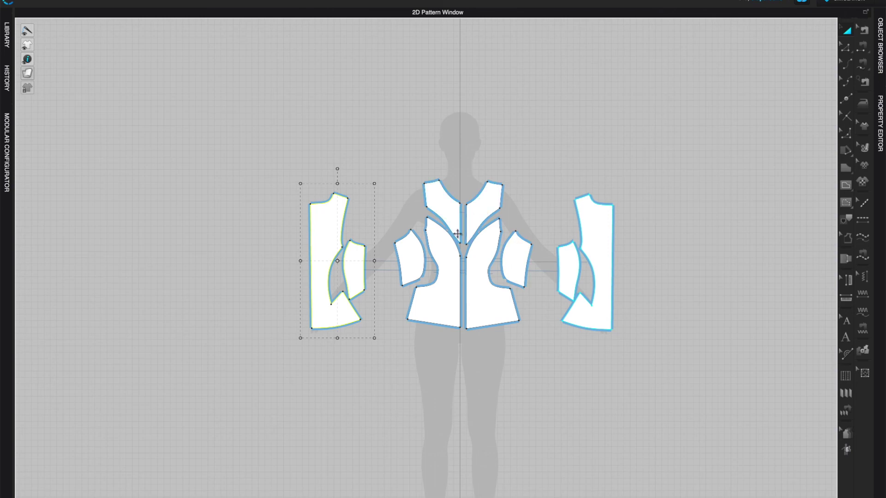
{"action": "left_click", "coordinate": [713, 101]}
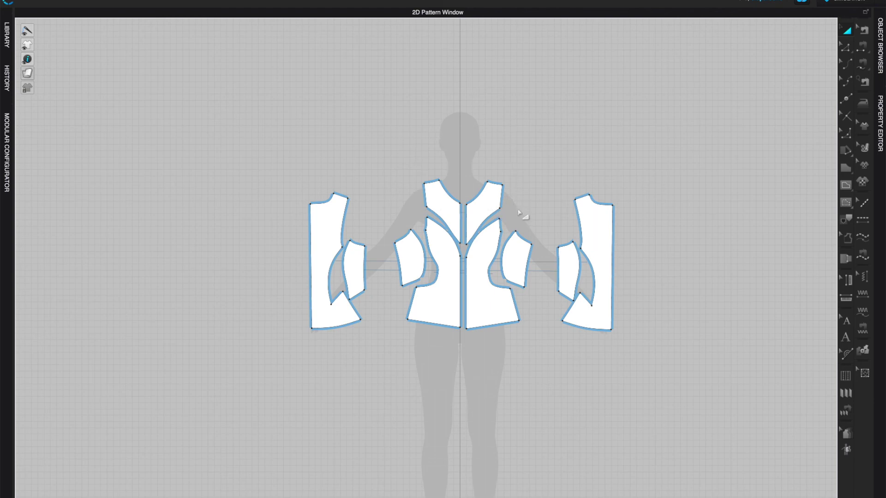
- Select both front yoke pieces and remove the linked editing between them
{"action": "left_click", "coordinate": [438, 198]}
{"action": "scroll", "coordinate": [572, 172], "scroll_direction": "up", "scroll_amount": 5}
{"action": "middle_click_drag", "start_coordinate": [491, 231], "coordinate": [724, 82]}
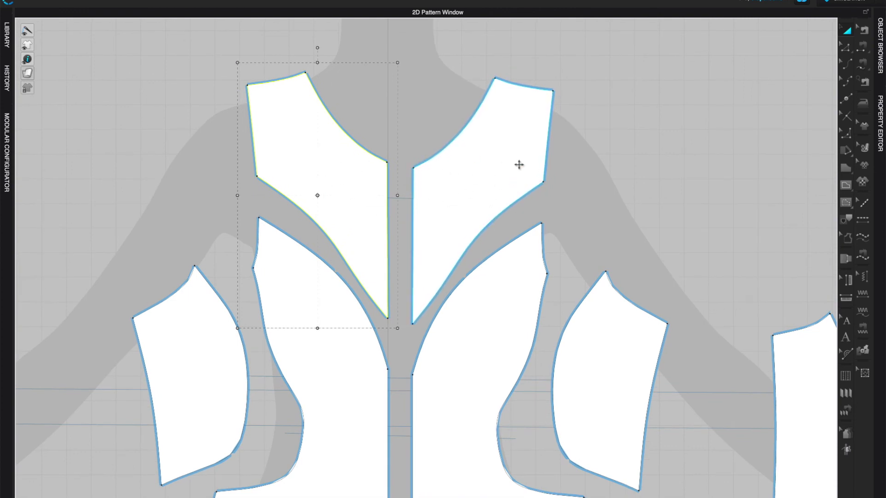
{"action": "left_click", "coordinate": [484, 169], "text": "shift"}
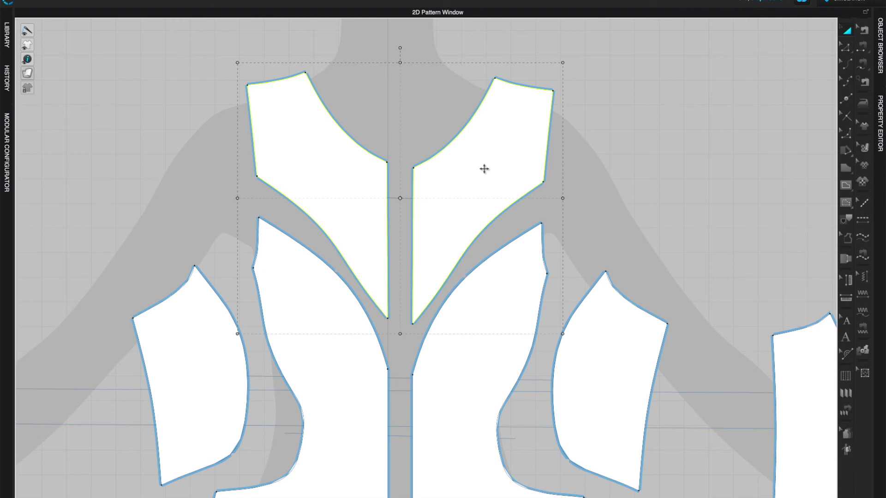
{"action": "right_click", "coordinate": [484, 169]}
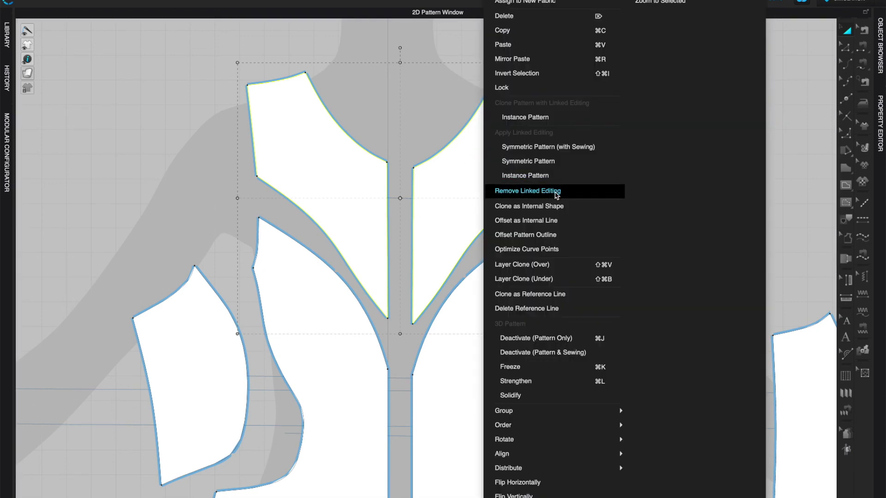
{"action": "left_click", "coordinate": [548, 192]}
{"action": "left_click", "coordinate": [686, 172]}
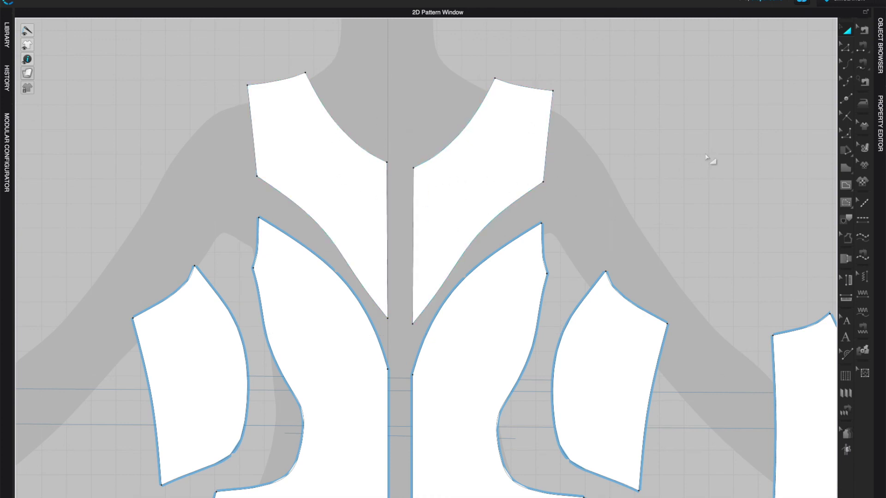
- Link the two front yoke pieces again by applying Symmetric Pattern (with Sewing) linked editing to them
{"action": "scroll", "coordinate": [706, 156], "scroll_direction": "down", "scroll_amount": 3}
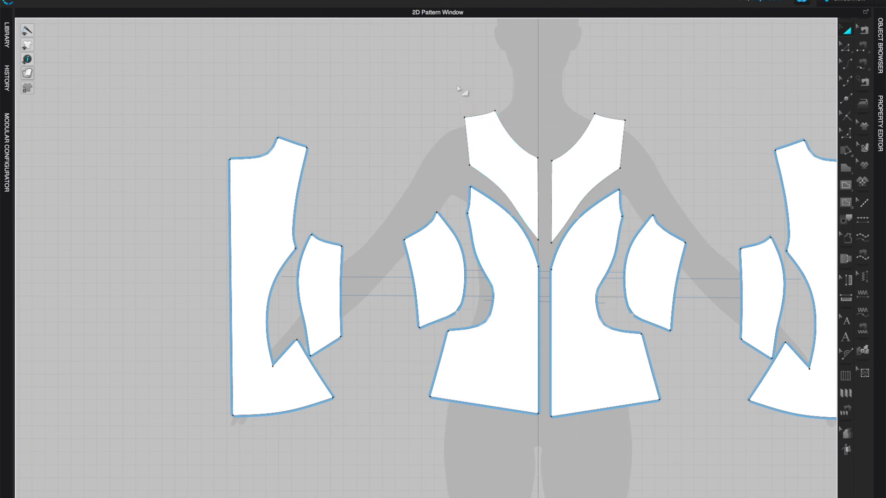
{"action": "left_click", "coordinate": [499, 143]}
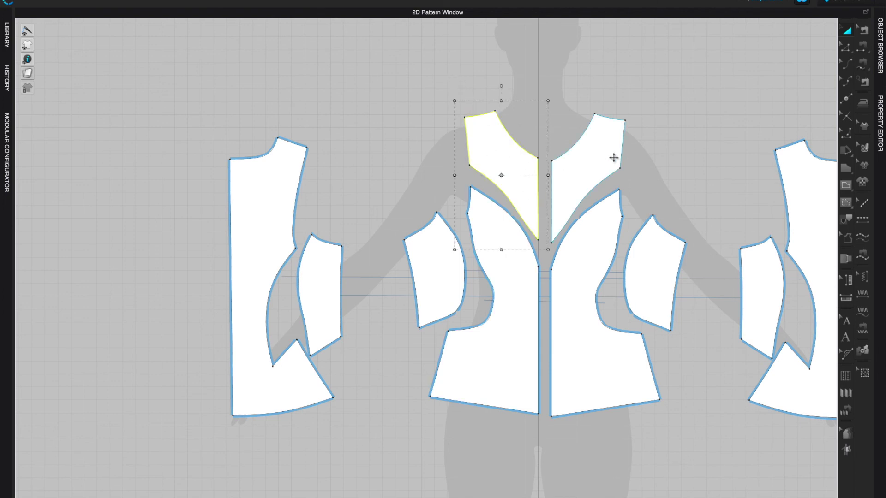
{"action": "left_click", "coordinate": [597, 158], "text": "shift"}
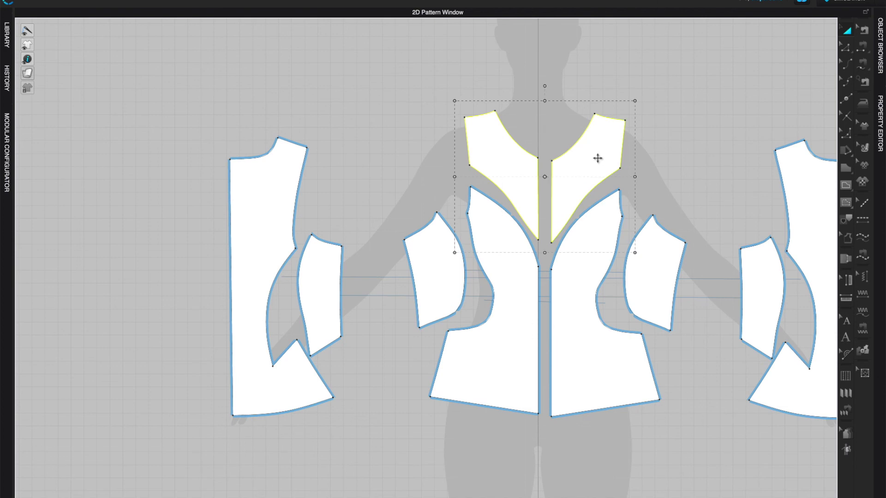
{"action": "right_click", "coordinate": [598, 158]}
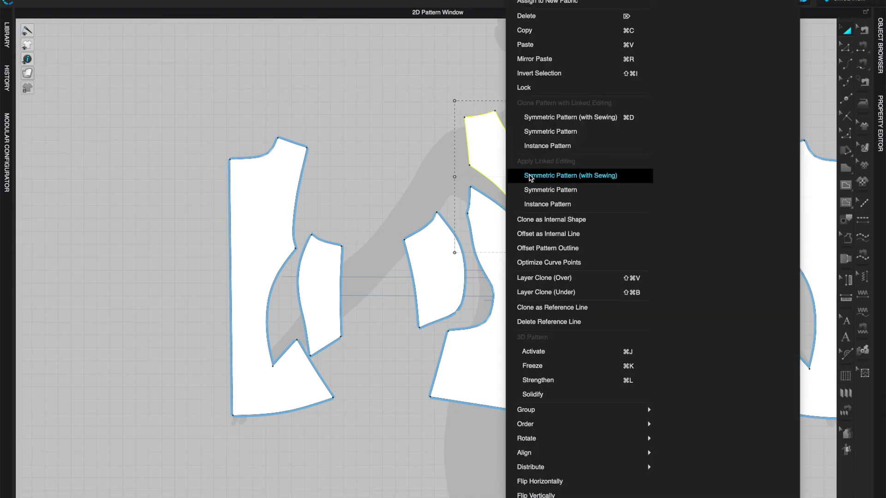
{"action": "left_click", "coordinate": [574, 177]}
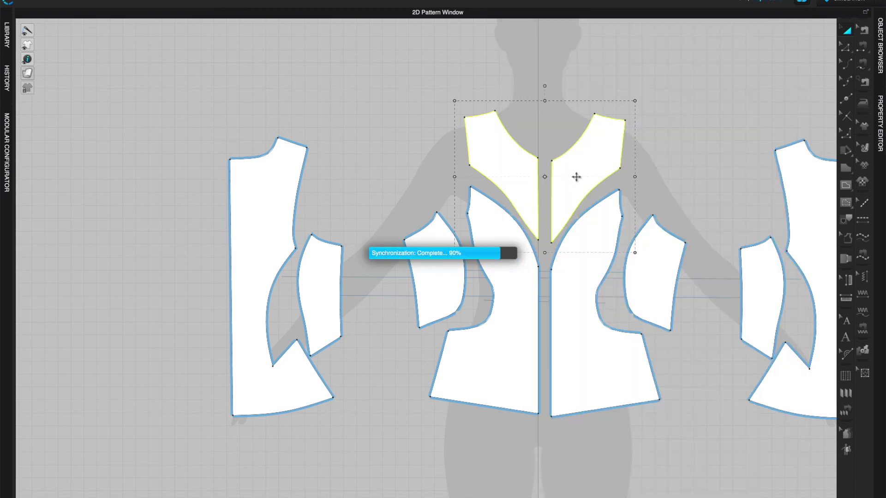
{"action": "left_click", "coordinate": [677, 205]}
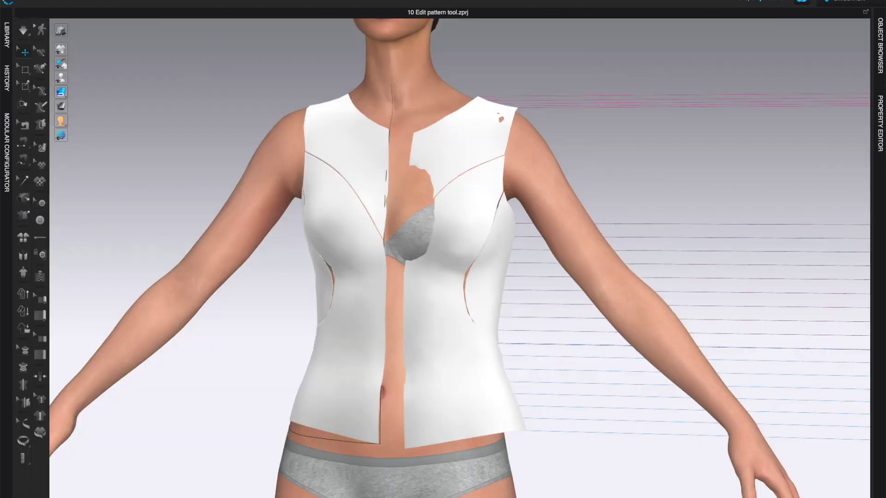
- Examine the mirrored bodice pieces and their seam connections around the avatar from behind in the 3D window
{"action": "scroll", "coordinate": [608, 400], "scroll_direction": "down", "scroll_amount": 5}
{"action": "right_click_drag", "start_coordinate": [641, 386], "coordinate": [579, 416]}
{"action": "scroll", "coordinate": [535, 417], "scroll_direction": "down", "scroll_amount": 3}
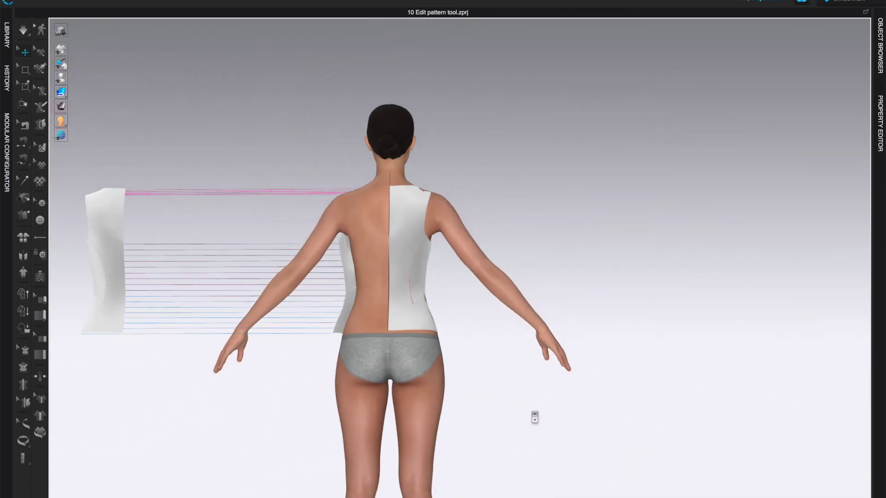
{"action": "middle_click_drag", "start_coordinate": [534, 416], "coordinate": [551, 417]}
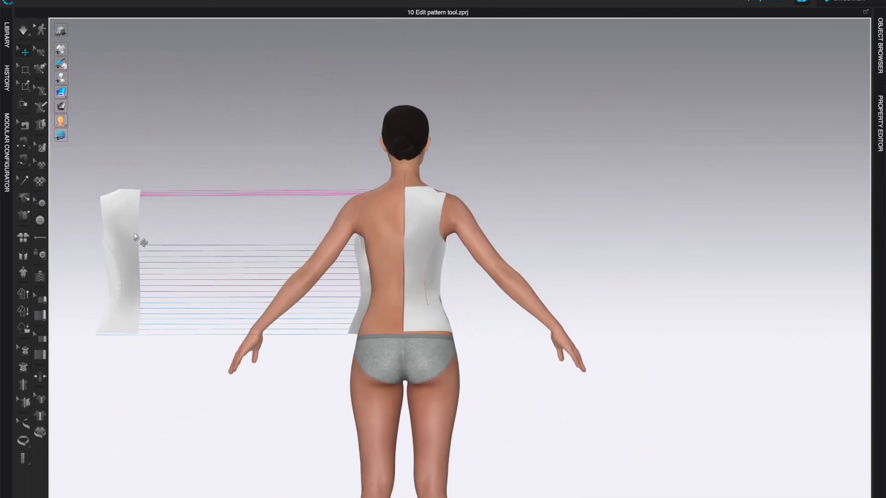
{"action": "mouse_move", "coordinate": [323, 413]}
{"action": "right_mouse_down"}
{"action": "mouse_move", "coordinate": [395, 419]}
{"action": "mouse_move", "coordinate": [320, 419]}
{"action": "right_mouse_up"}
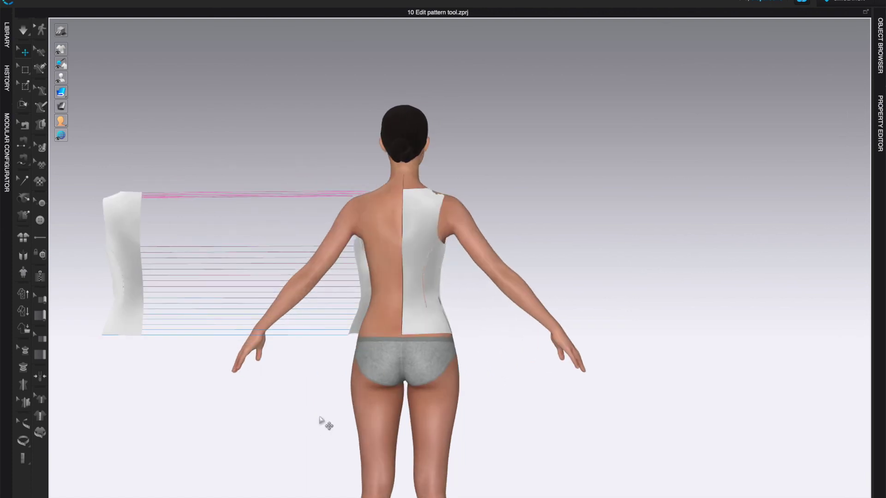
- Move the mirrored back piece behind the avatar, next to the other back piece
{"action": "left_click_drag", "start_coordinate": [104, 217], "coordinate": [167, 236]}
{"action": "right_click_drag", "start_coordinate": [292, 429], "coordinate": [436, 357]}
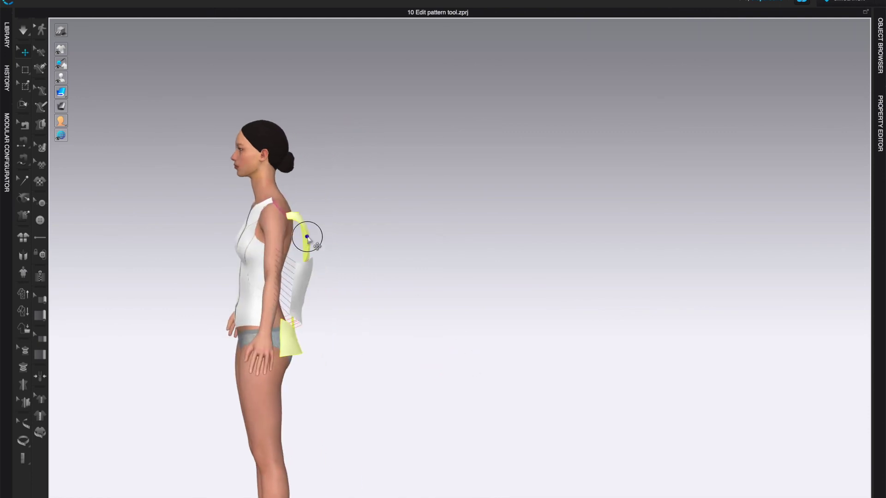
{"action": "left_click_drag", "start_coordinate": [306, 237], "coordinate": [332, 285]}
{"action": "right_click_drag", "start_coordinate": [447, 338], "coordinate": [427, 371]}
{"action": "left_click_drag", "start_coordinate": [389, 259], "coordinate": [565, 240]}
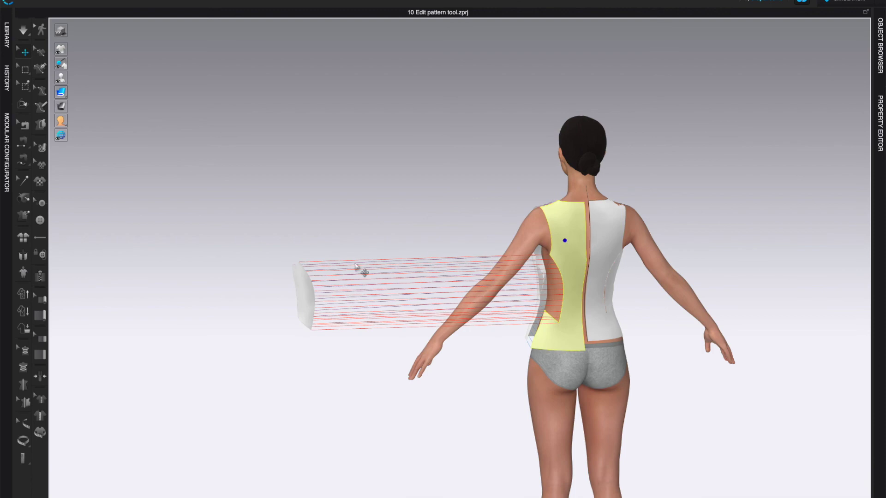
- Place the mirrored side back piece beside its back piece and bring both closer to the avatar's body
{"action": "left_click_drag", "start_coordinate": [304, 291], "coordinate": [544, 278]}
{"action": "right_click_drag", "start_coordinate": [482, 440], "coordinate": [274, 370]}
{"action": "right_click_drag", "start_coordinate": [374, 409], "coordinate": [448, 407]}
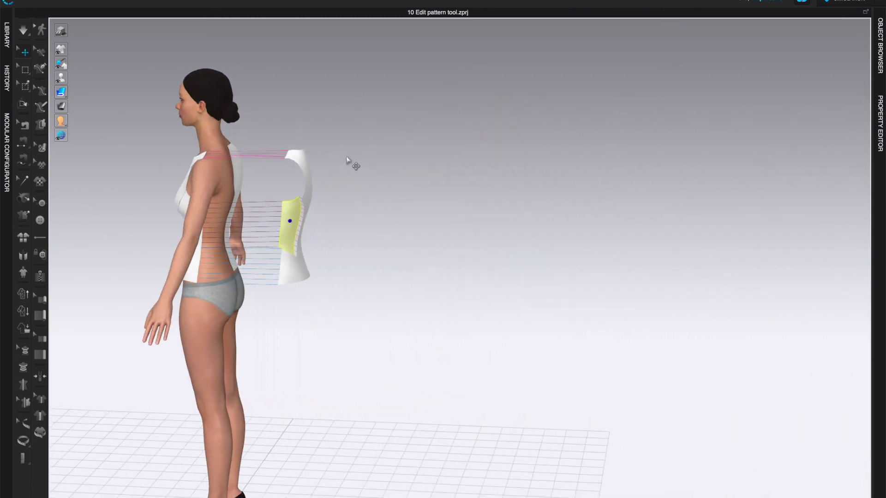
{"action": "left_click_drag", "start_coordinate": [293, 224], "coordinate": [229, 225]}
{"action": "left_click_drag", "start_coordinate": [320, 184], "coordinate": [242, 182]}
- Try draping the bodice on the avatar before its centre seams are sewn, and undo the simulation
{"action": "right_click_drag", "start_coordinate": [343, 373], "coordinate": [469, 358]}
{"action": "key", "text": "2"}
{"action": "scroll", "coordinate": [478, 307], "scroll_direction": "up", "scroll_amount": 5}
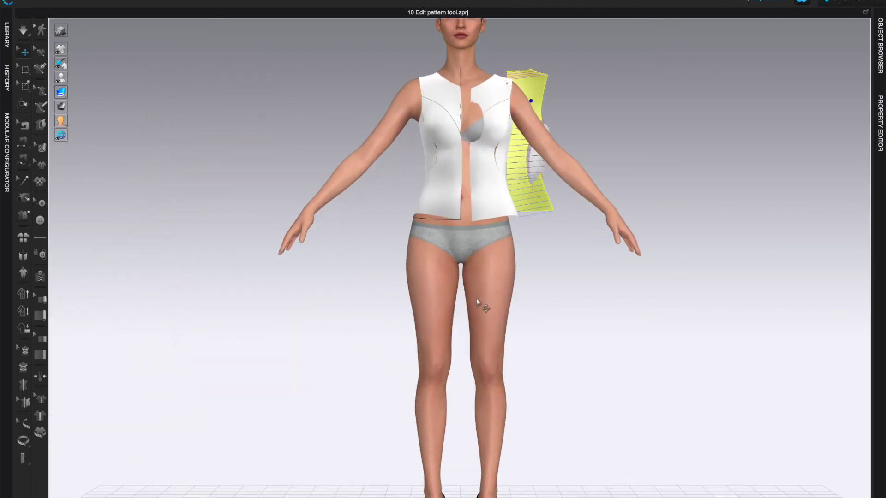
{"action": "key", "text": "space"}
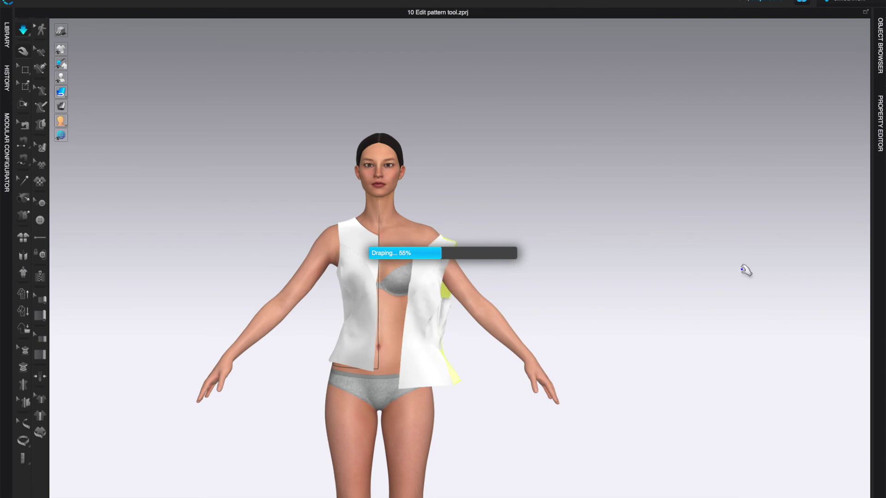
{"action": "key", "text": "ctrl+z"}
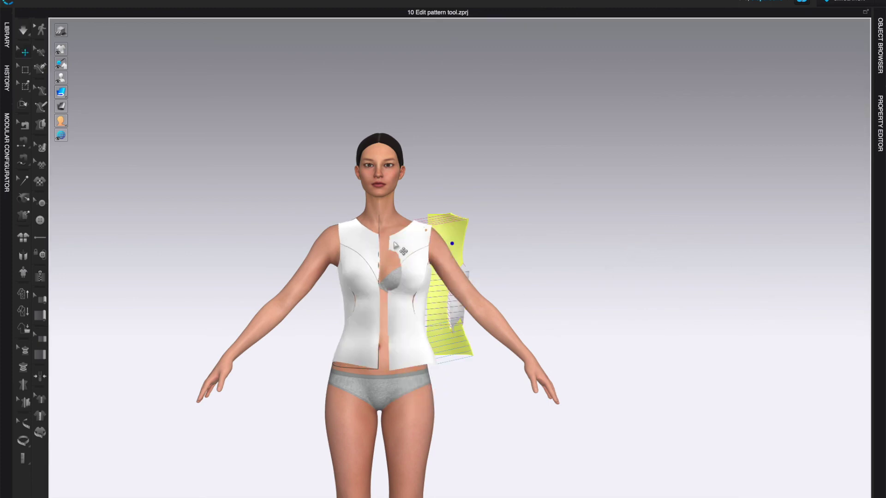
- Sew the centre front edges of the two lower front pieces together in the 2D pattern window
{"action": "key", "text": "Tab"}
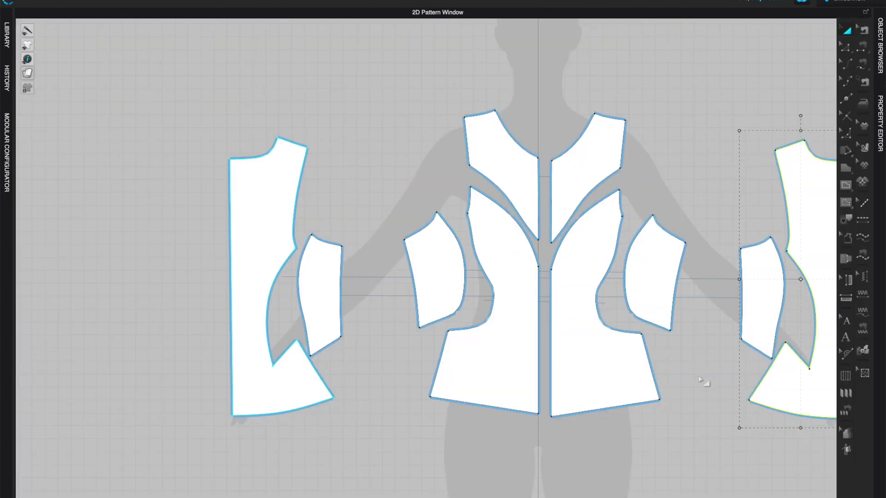
{"action": "left_click", "coordinate": [861, 47]}
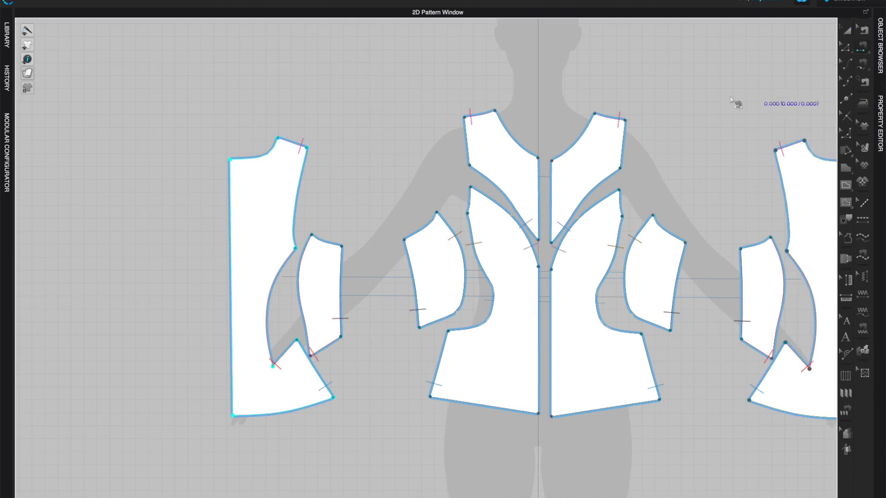
{"action": "left_click", "coordinate": [549, 300]}
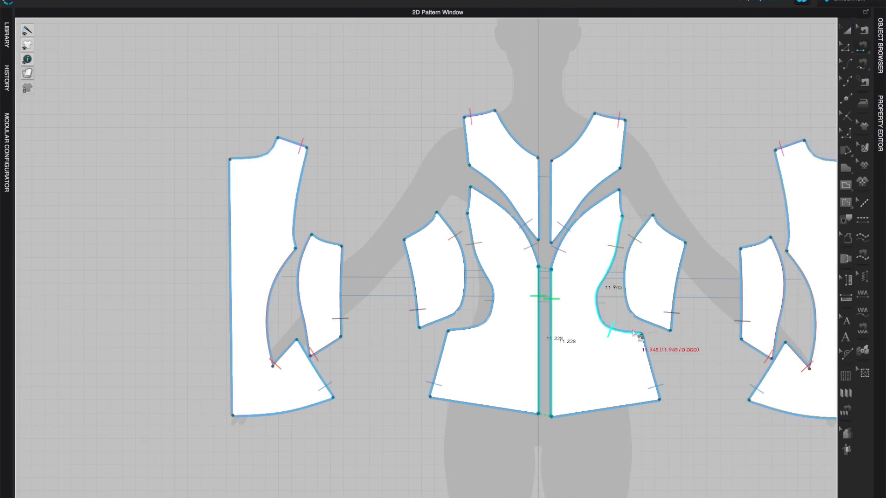
- Sew the centre back edges of the two outer back pieces together
{"action": "left_click", "coordinate": [286, 284]}
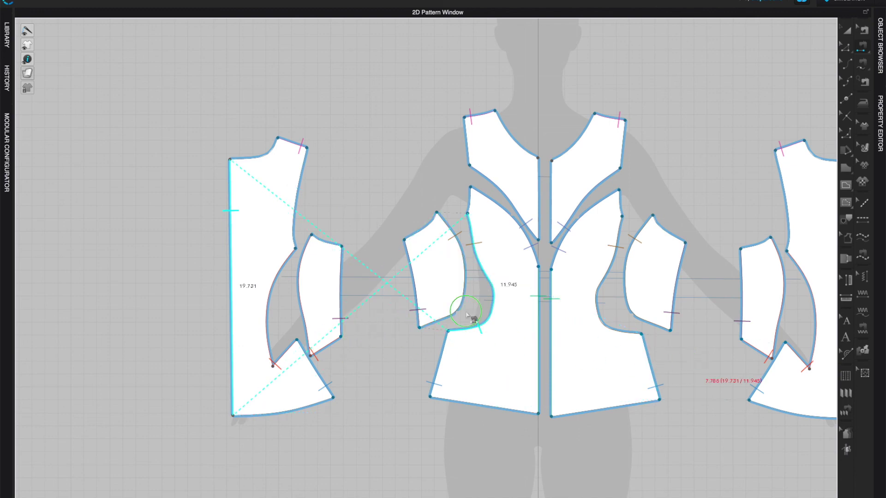
{"action": "right_click", "coordinate": [271, 225]}
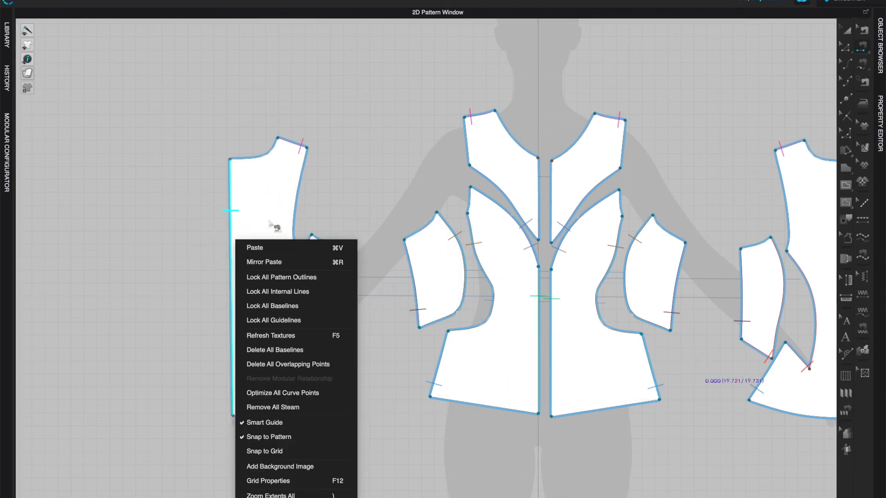
{"action": "left_click", "coordinate": [374, 191]}
{"action": "scroll", "coordinate": [407, 187], "scroll_direction": "down", "scroll_amount": 5}
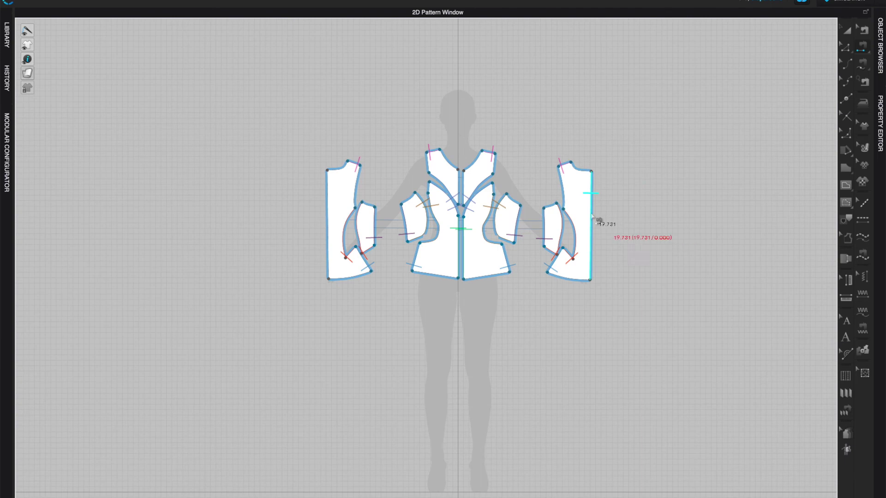
{"action": "left_click", "coordinate": [584, 191]}
{"action": "left_click", "coordinate": [332, 201]}
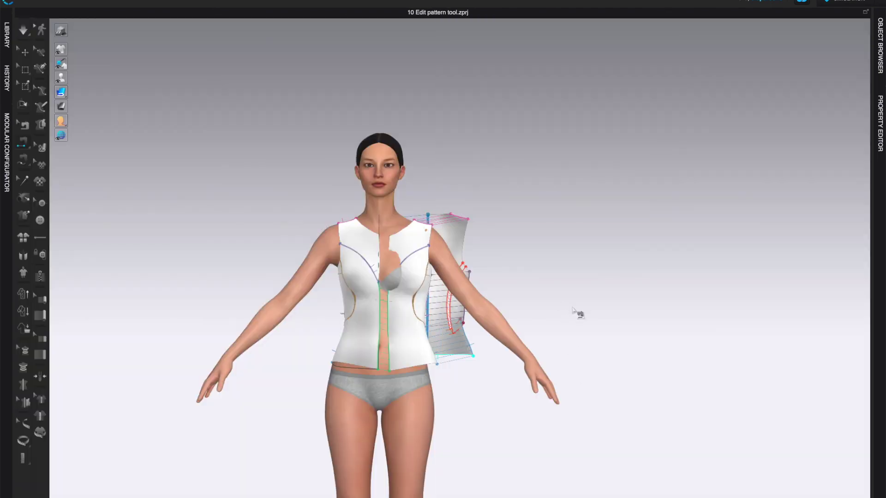
- Simulate the bodice to drape it on the avatar and inspect the front yoke area
{"action": "key", "text": "space"}
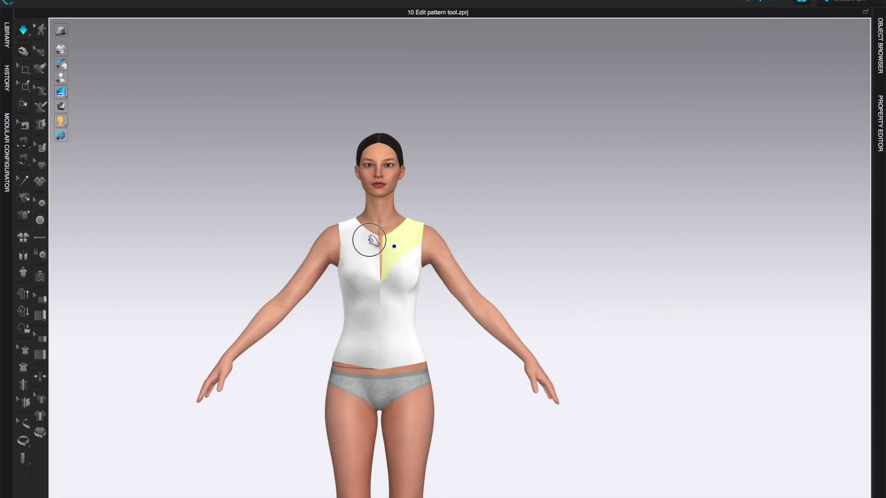
{"action": "right_click_drag", "start_coordinate": [394, 241], "coordinate": [575, 283]}
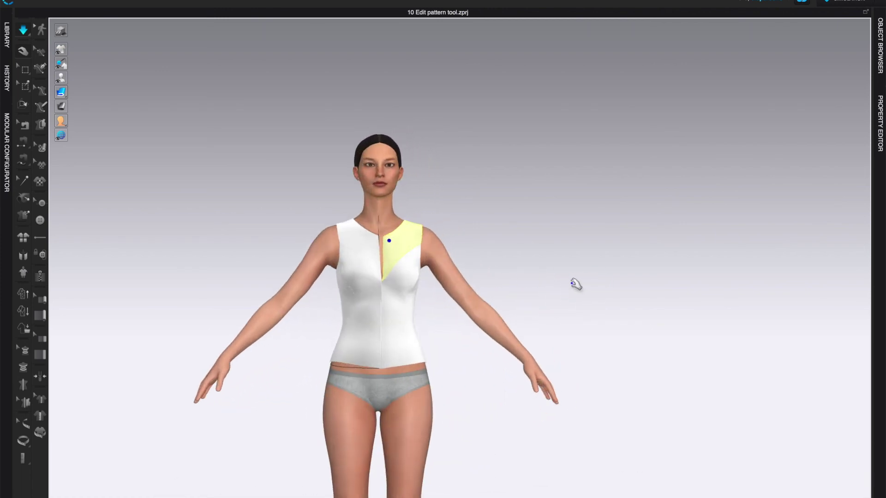
{"action": "scroll", "coordinate": [575, 284], "scroll_direction": "up", "scroll_amount": 5}
{"action": "middle_click_drag", "start_coordinate": [574, 282], "coordinate": [645, 245]}
{"action": "scroll", "coordinate": [549, 247], "scroll_direction": "up", "scroll_amount": 1}
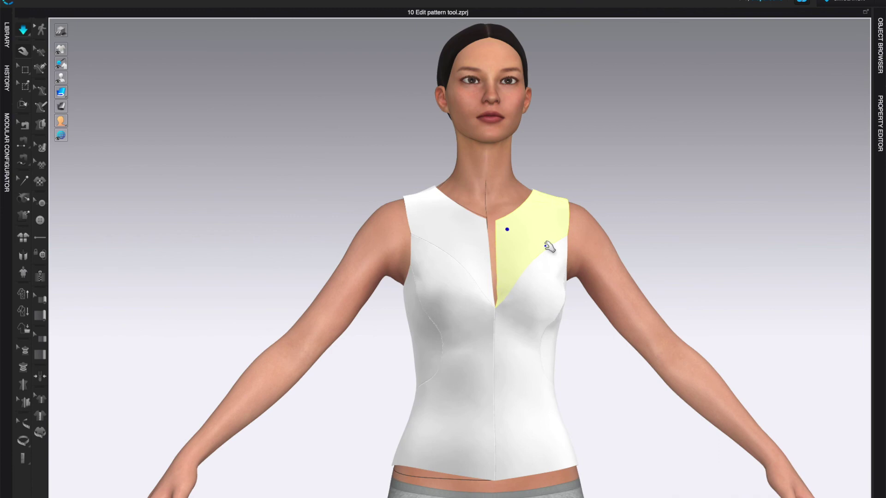
{"action": "right_click_drag", "start_coordinate": [475, 233], "coordinate": [614, 260]}
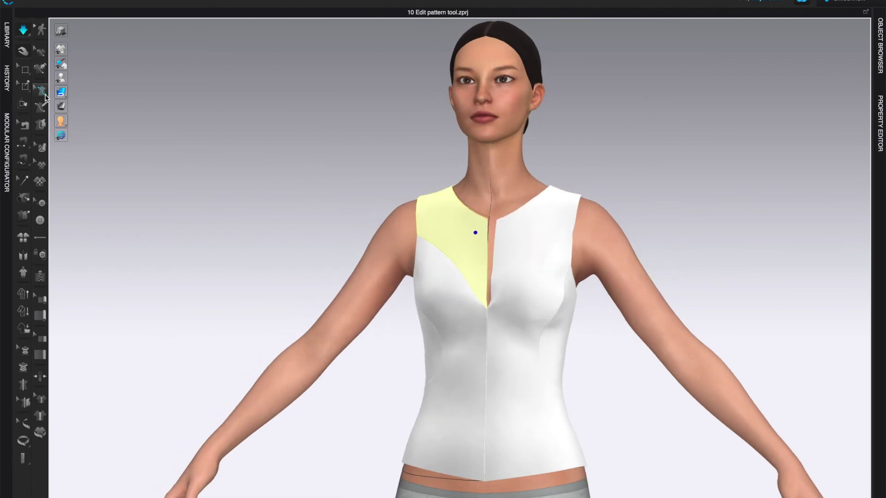
- Sew the centre front edges of the two yoke pieces together, drape the bodice again and check its fit around the avatar
{"action": "left_click", "coordinate": [43, 92]}
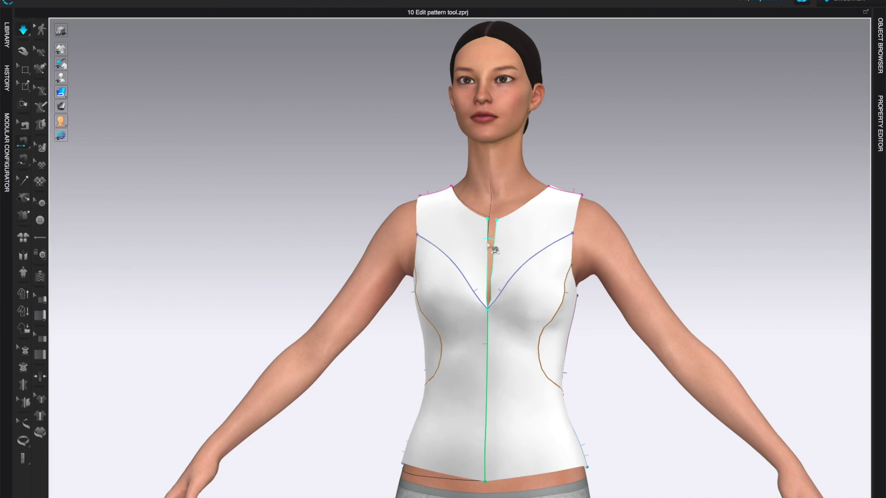
{"action": "left_click", "coordinate": [489, 249]}
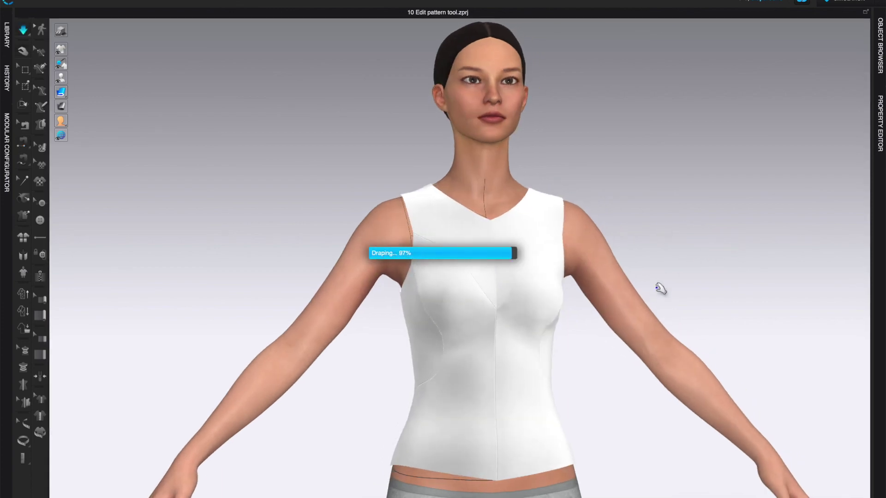
{"action": "scroll", "coordinate": [664, 287], "scroll_direction": "down", "scroll_amount": 3}
{"action": "right_click_drag", "start_coordinate": [718, 309], "coordinate": [588, 341]}
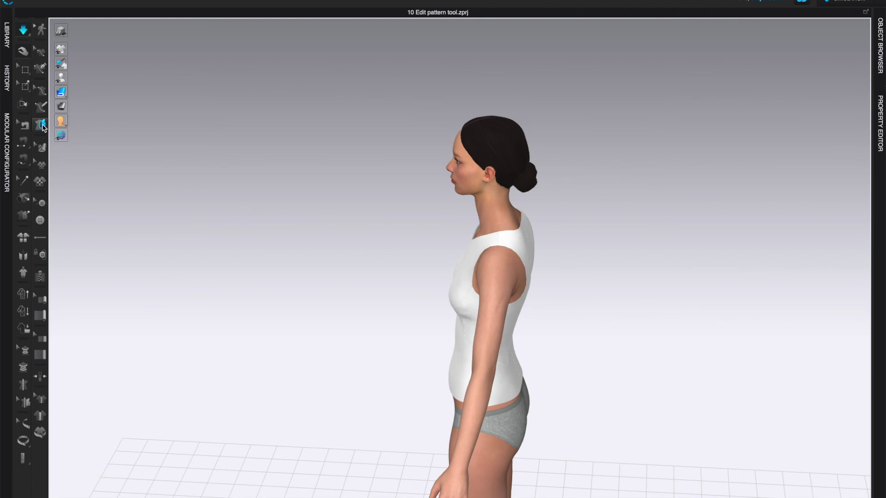
{"action": "right_click_drag", "start_coordinate": [387, 292], "coordinate": [516, 280]}
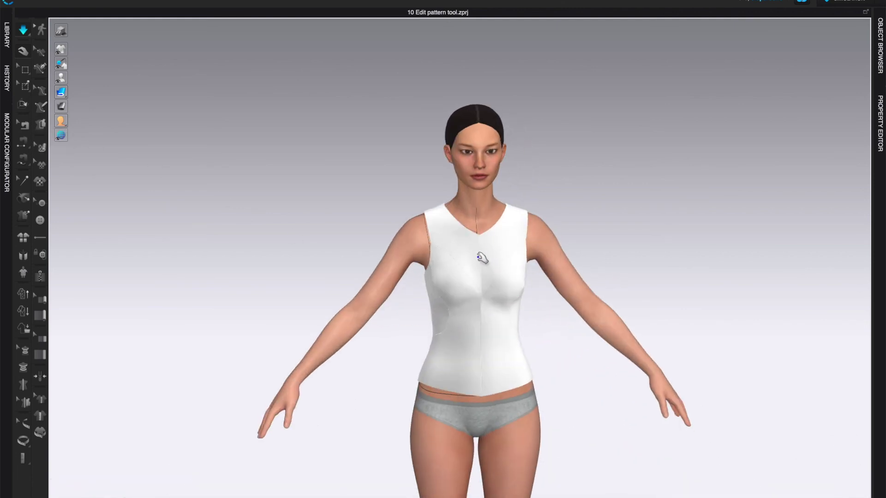